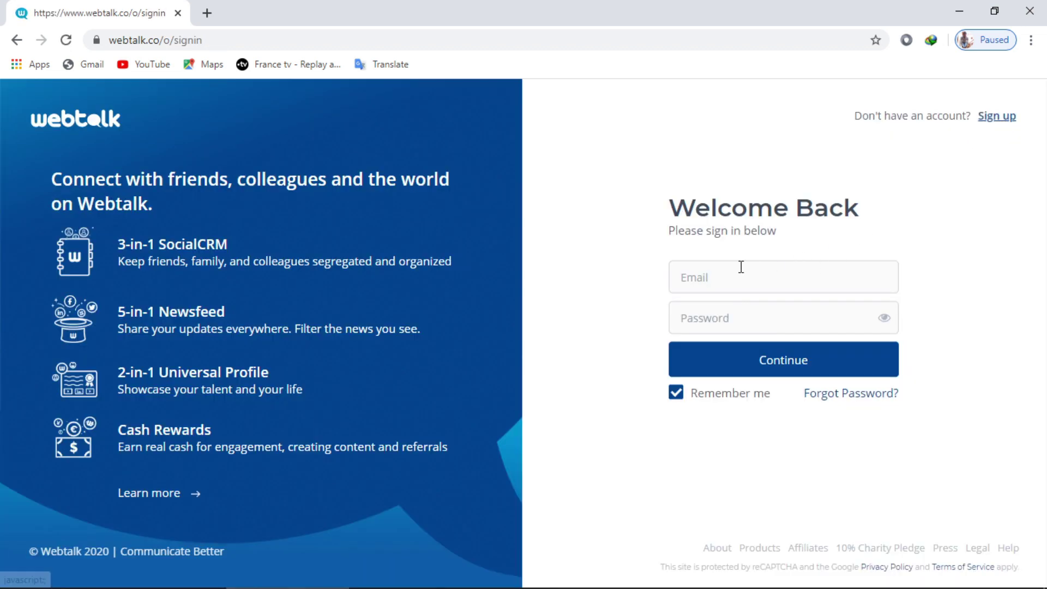
Sign in with the account email and password, and dismiss the browser's offer to save the password.
{"action": "left_click", "coordinate": [733, 270]}
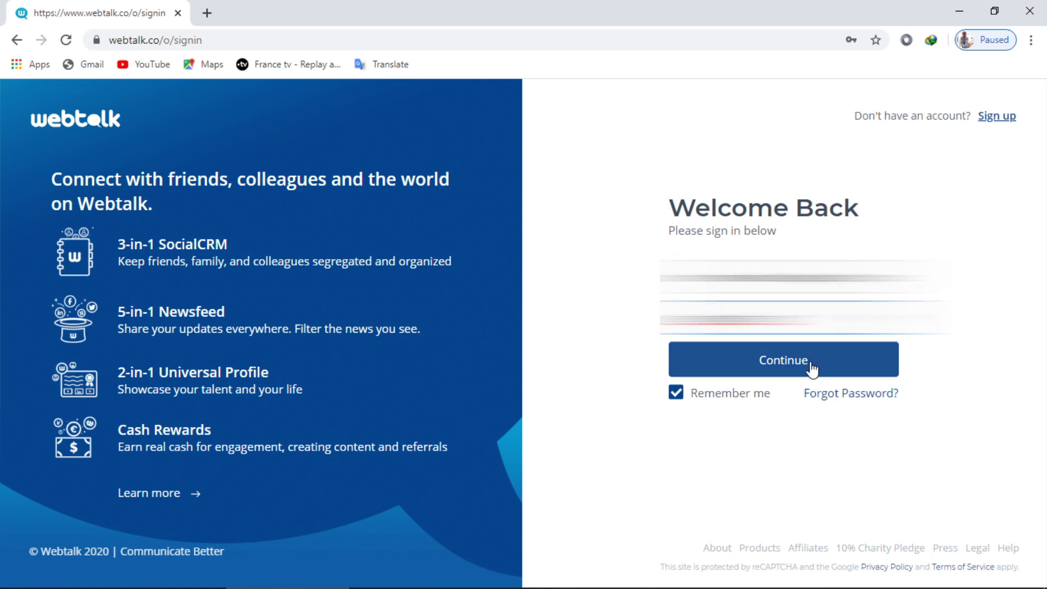
{"action": "left_click", "coordinate": [799, 366]}
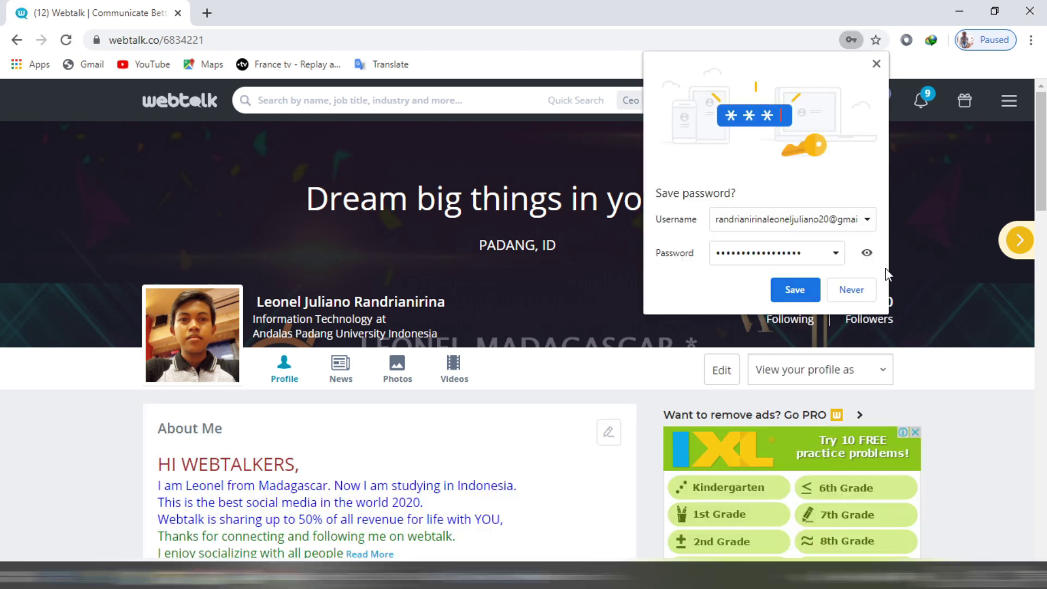
{"action": "left_click", "coordinate": [877, 64]}
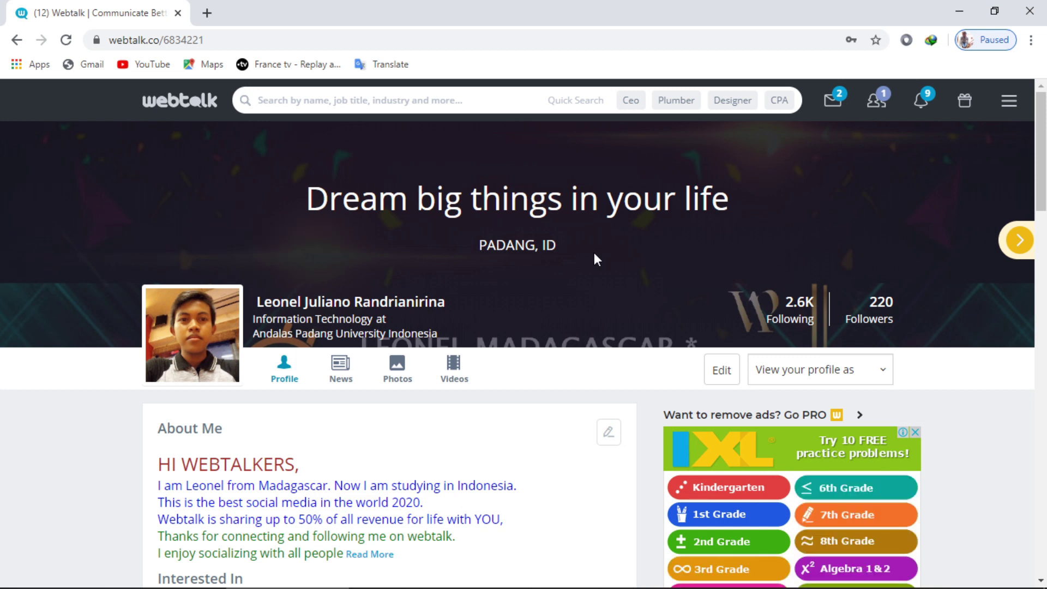
Examine the Profile Completion percentage on the profile page.
{"action": "scroll", "coordinate": [594, 253], "scroll_direction": "down", "scroll_amount": 1}
{"action": "scroll", "coordinate": [581, 243], "scroll_direction": "down", "scroll_amount": 2}
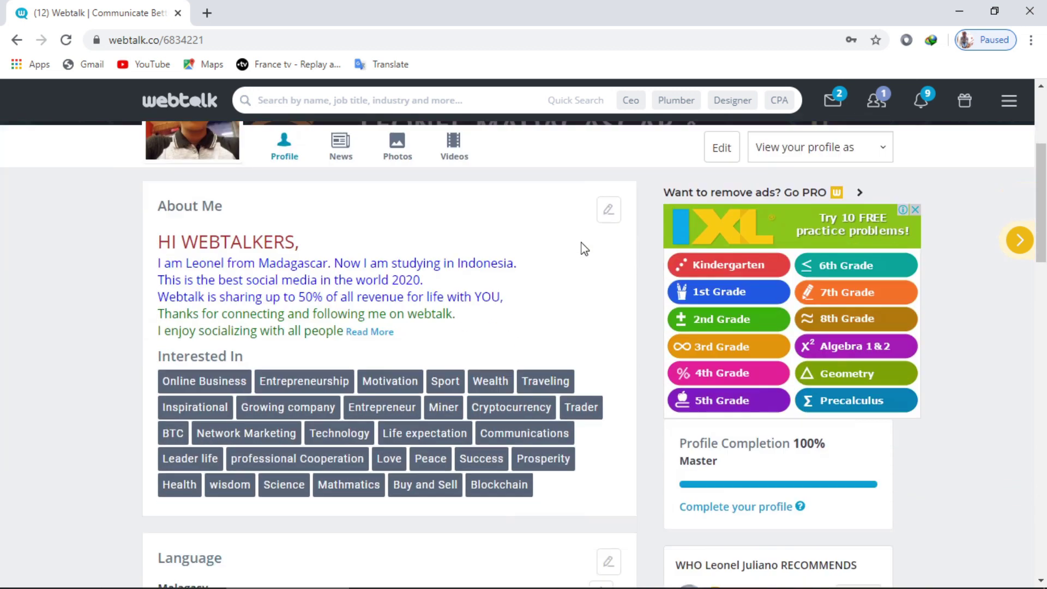
{"action": "left_click_drag", "start_coordinate": [830, 436], "coordinate": [792, 437]}
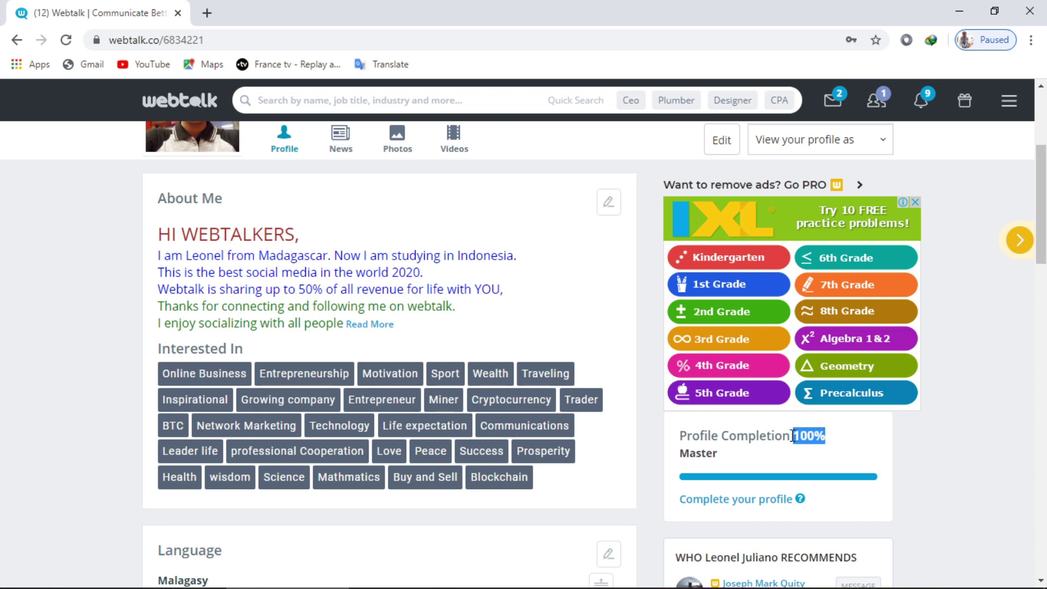
{"action": "scroll", "coordinate": [858, 443], "scroll_direction": "down", "scroll_amount": 2}
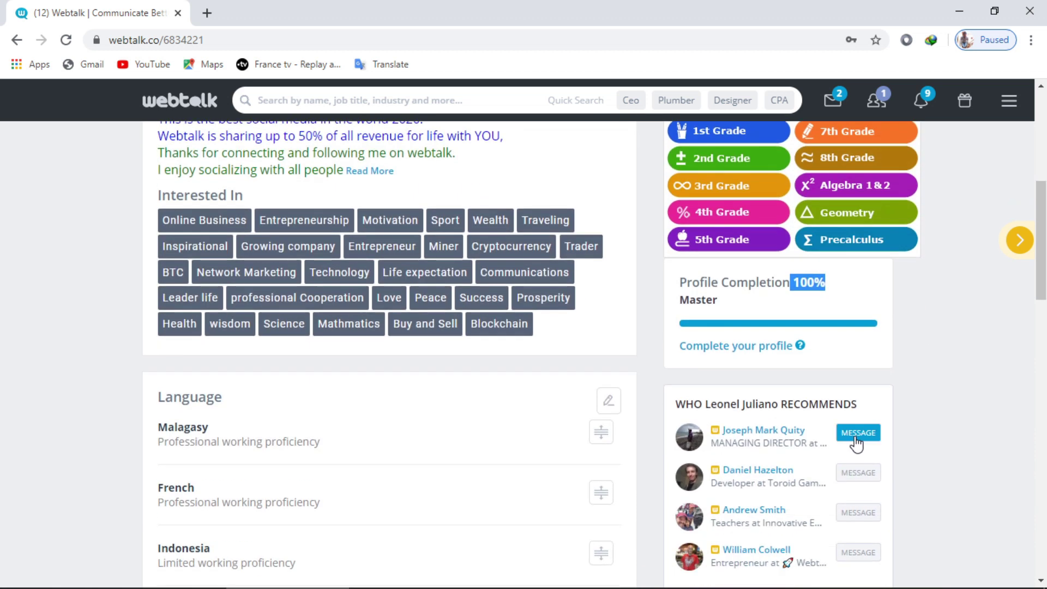
{"action": "left_click", "coordinate": [848, 290]}
{"action": "left_click_drag", "start_coordinate": [844, 289], "coordinate": [801, 282]}
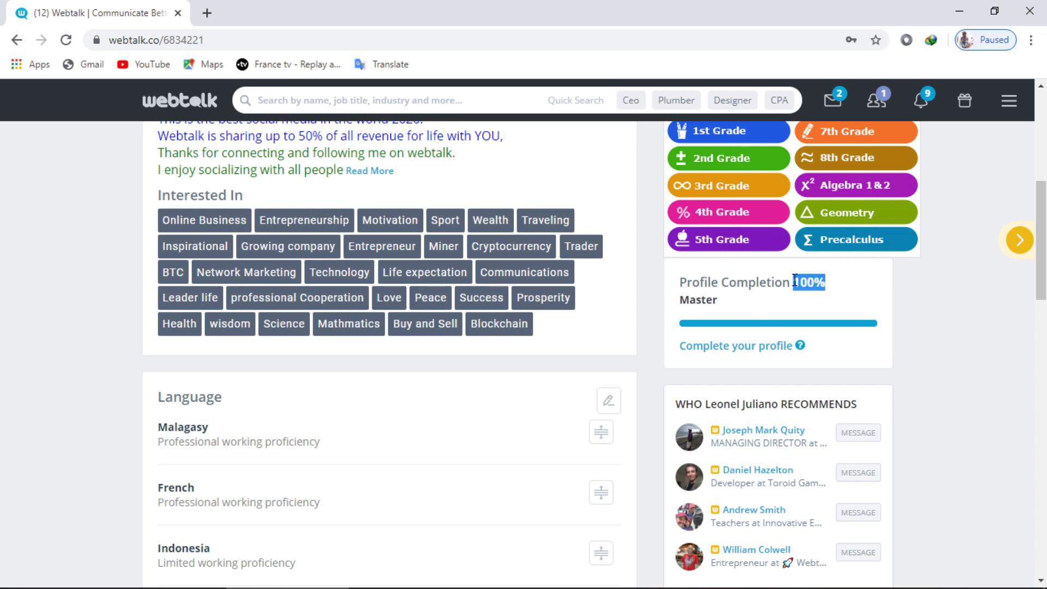
{"action": "left_click", "coordinate": [852, 288]}
{"action": "left_click_drag", "start_coordinate": [860, 284], "coordinate": [801, 282]}
{"action": "left_click", "coordinate": [856, 304]}
{"action": "scroll", "coordinate": [851, 327], "scroll_direction": "up", "scroll_amount": 3}
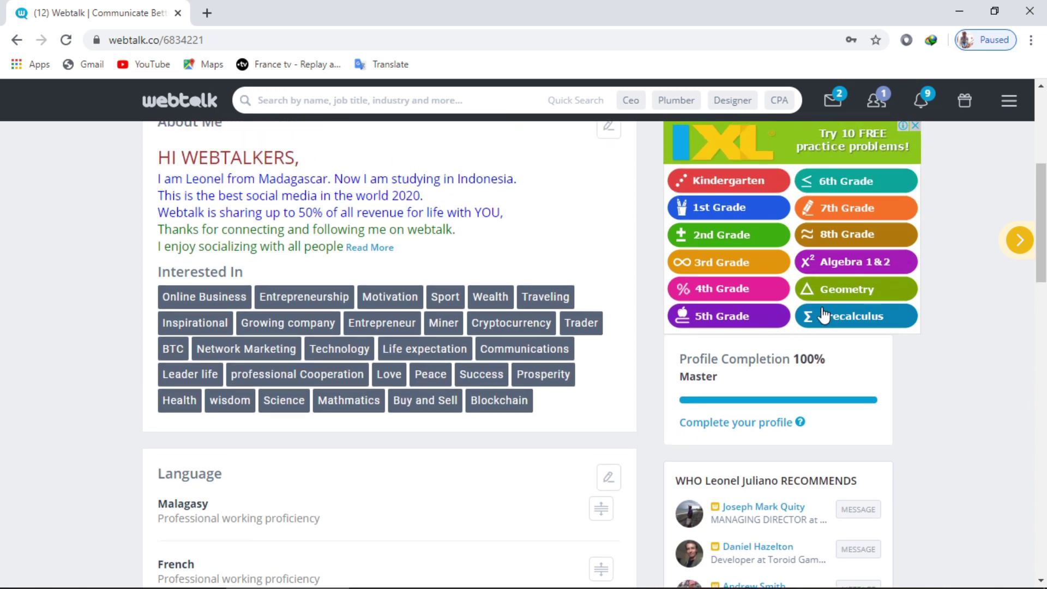
{"action": "scroll", "coordinate": [831, 376], "scroll_direction": "up", "scroll_amount": 1}
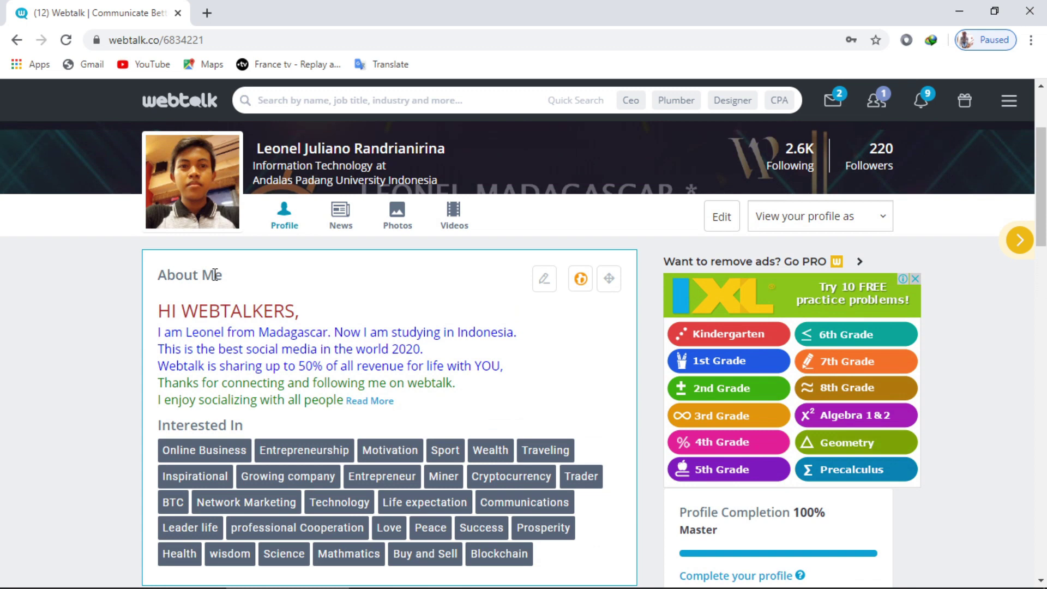
Look through the profile's About Me, Language, Experience, Education and Recommendation sections.
{"action": "scroll", "coordinate": [221, 349], "scroll_direction": "down", "scroll_amount": 4}
{"action": "scroll", "coordinate": [289, 404], "scroll_direction": "down", "scroll_amount": 5}
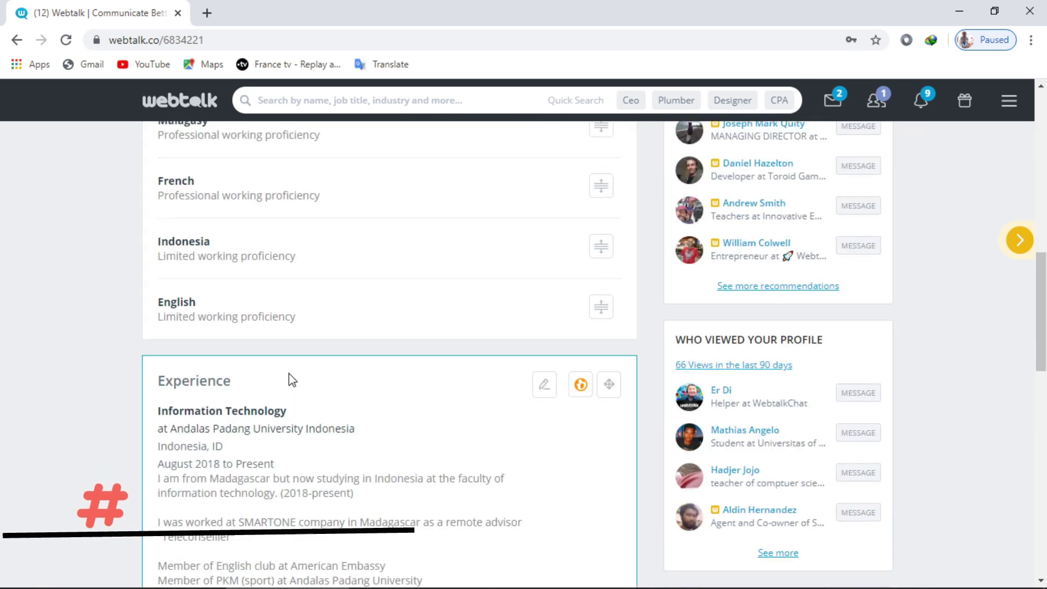
{"action": "scroll", "coordinate": [292, 380], "scroll_direction": "down", "scroll_amount": 14}
{"action": "scroll", "coordinate": [308, 391], "scroll_direction": "up", "scroll_amount": 5}
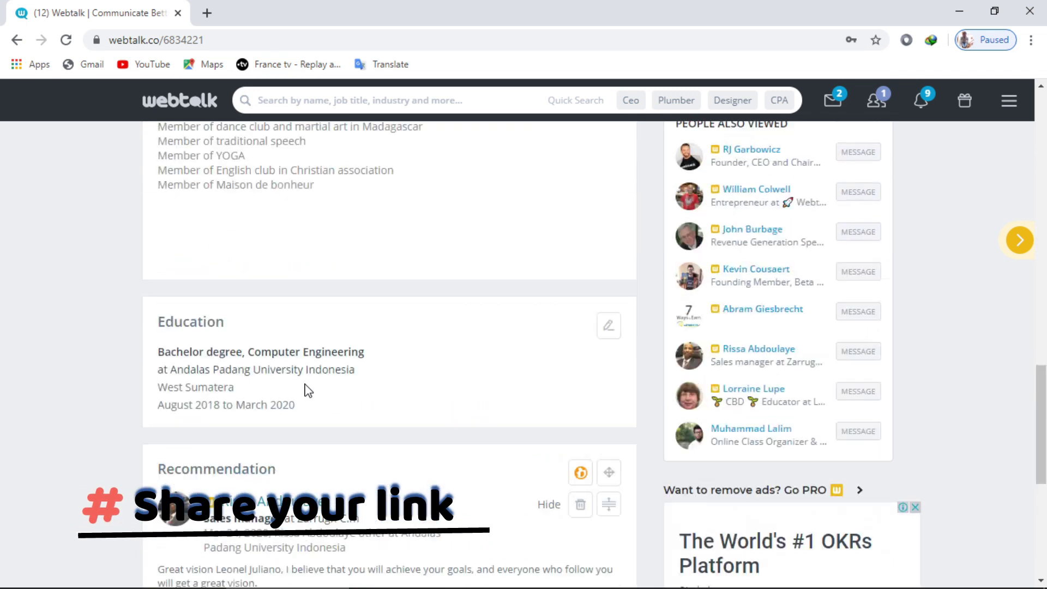
{"action": "scroll", "coordinate": [308, 391], "scroll_direction": "up", "scroll_amount": 15}
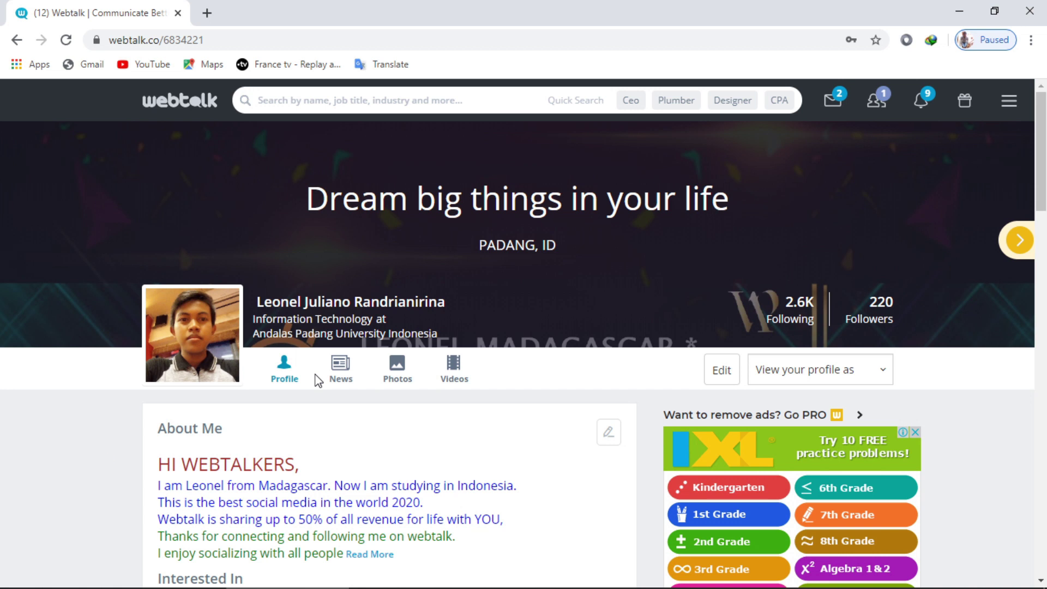
Open the Cash Rewards Program and review the ways to get referrals, including sharing the profile link.
{"action": "left_click", "coordinate": [1009, 101]}
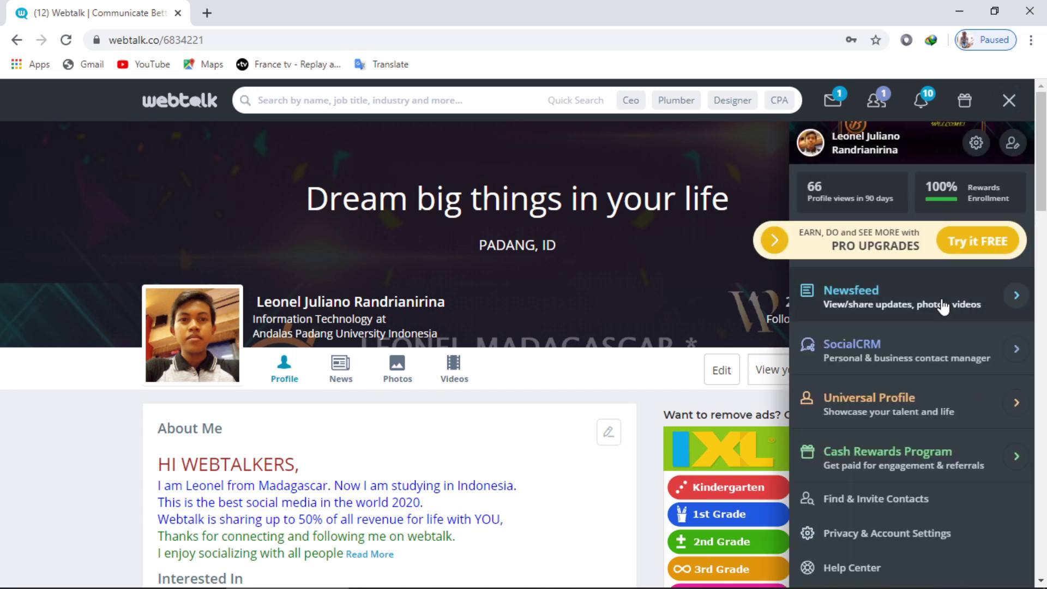
{"action": "left_click", "coordinate": [898, 463]}
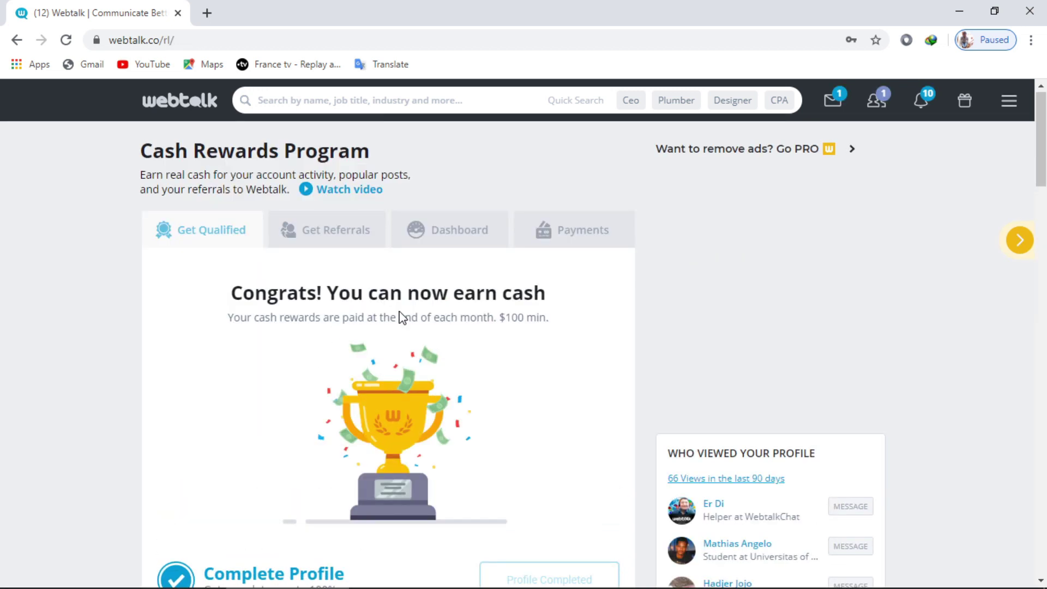
{"action": "left_click", "coordinate": [339, 240]}
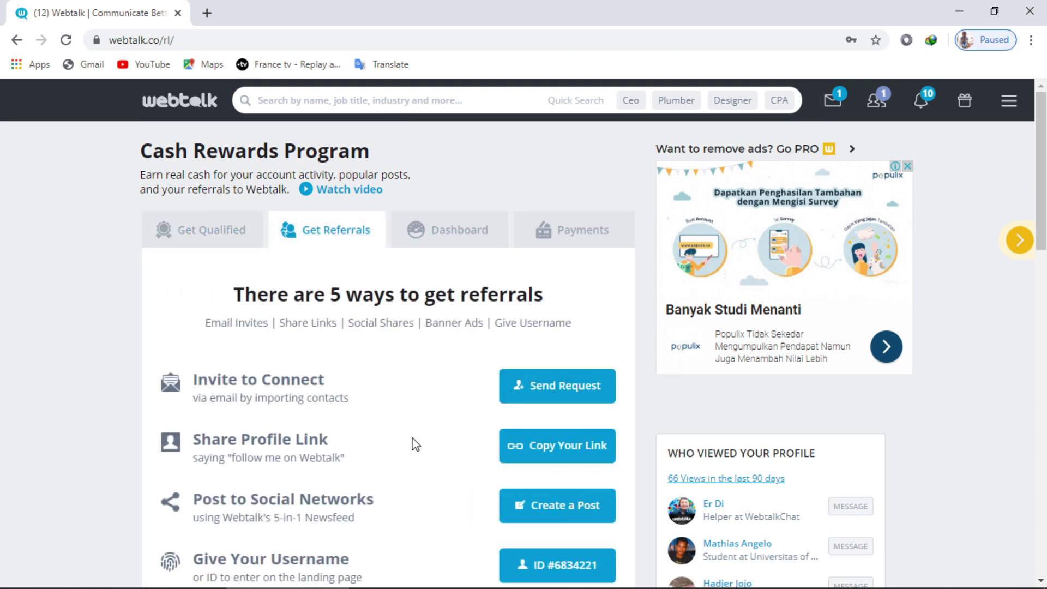
{"action": "scroll", "coordinate": [417, 442], "scroll_direction": "down", "scroll_amount": 1}
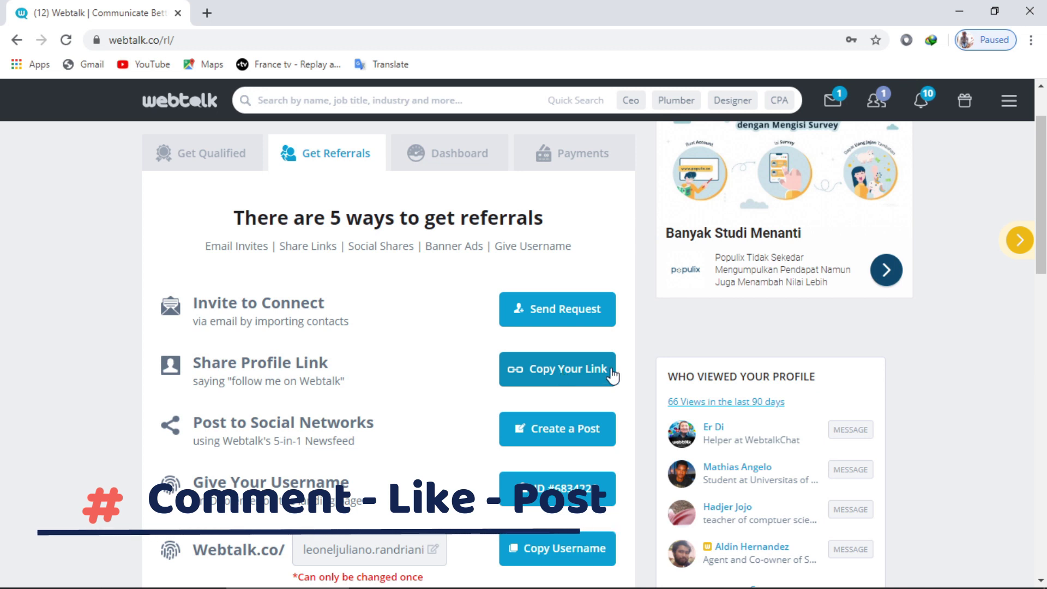
{"action": "scroll", "coordinate": [611, 373], "scroll_direction": "up", "scroll_amount": 2}
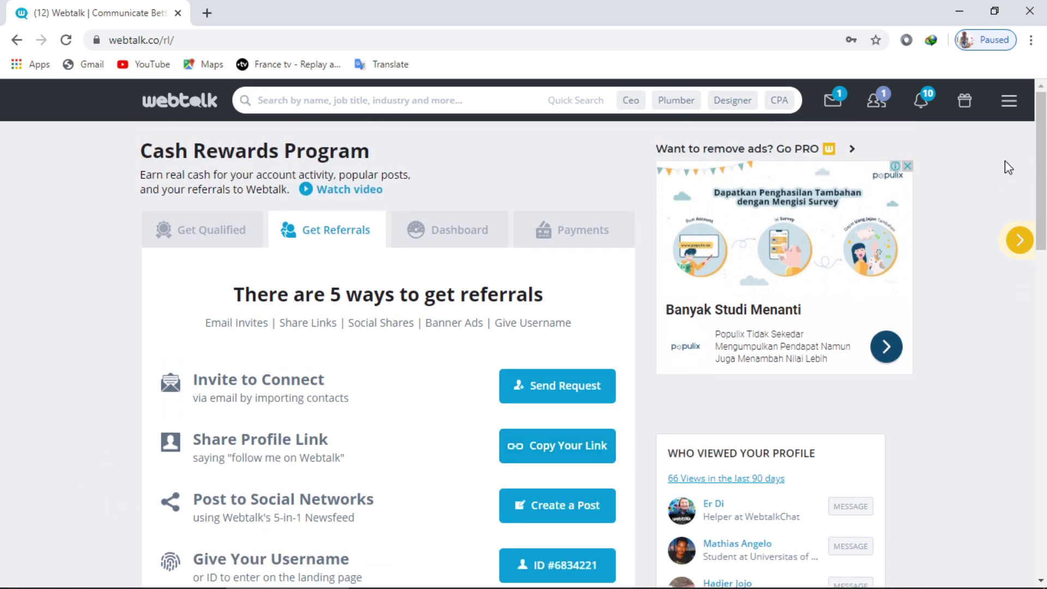
Visit the Newsfeed page and open your own profile in edit mode.
{"action": "left_click", "coordinate": [1010, 102]}
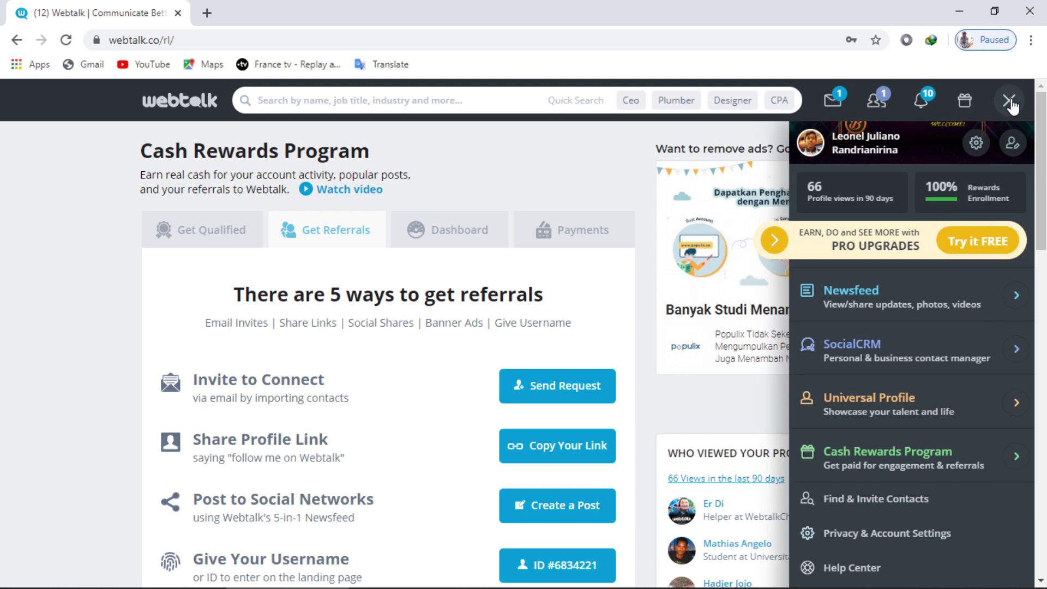
{"action": "left_click", "coordinate": [868, 307]}
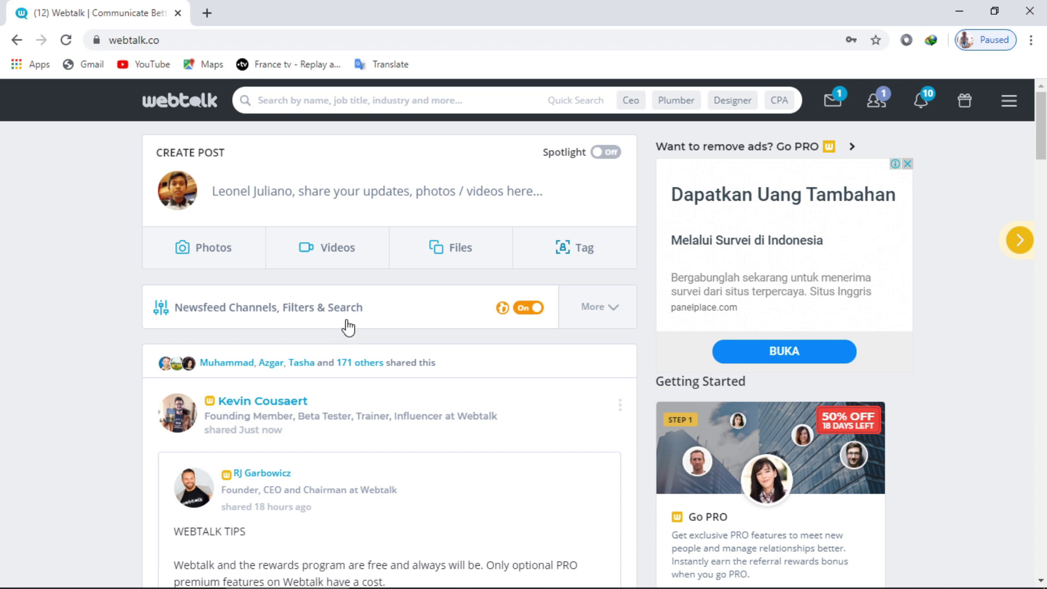
{"action": "left_click", "coordinate": [1009, 101]}
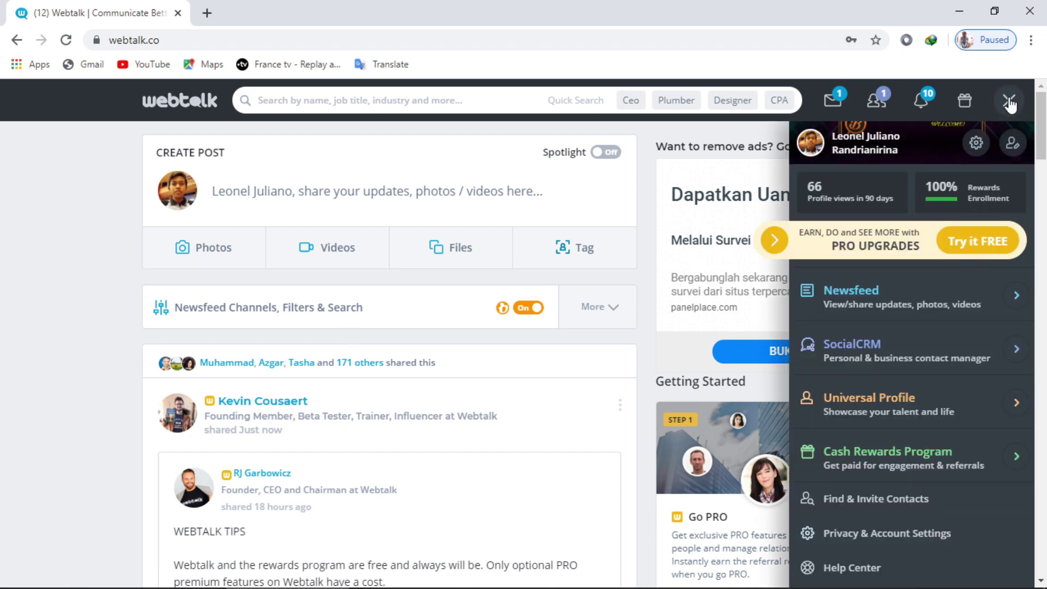
{"action": "left_click", "coordinate": [1012, 144]}
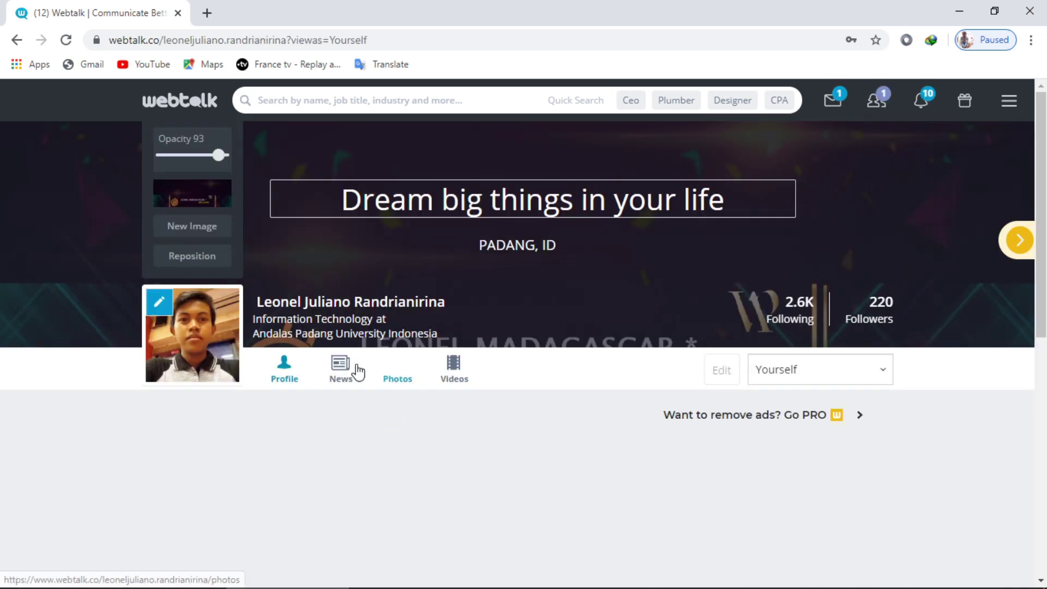
Open the profile's News section and look through the shared posts.
{"action": "left_click", "coordinate": [358, 373]}
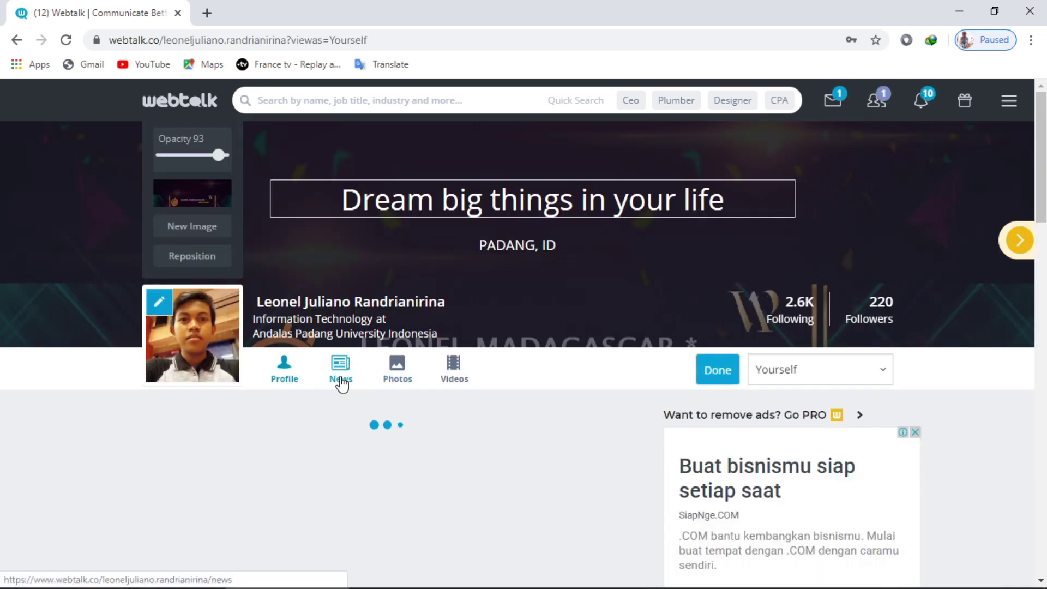
{"action": "scroll", "coordinate": [478, 385], "scroll_direction": "down", "scroll_amount": 3}
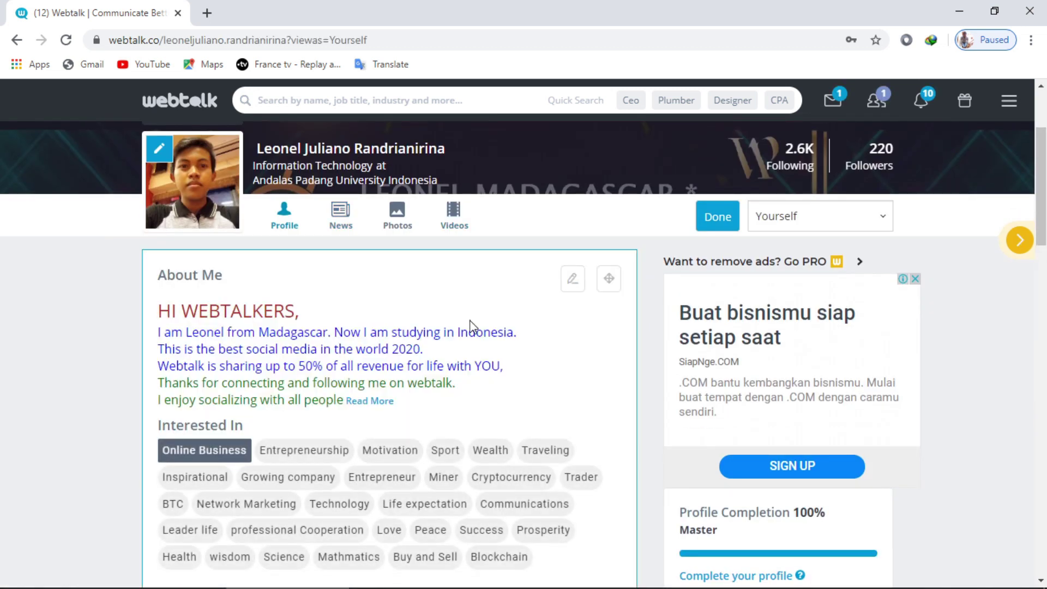
{"action": "left_click", "coordinate": [341, 220]}
{"action": "scroll", "coordinate": [502, 403], "scroll_direction": "down", "scroll_amount": 1}
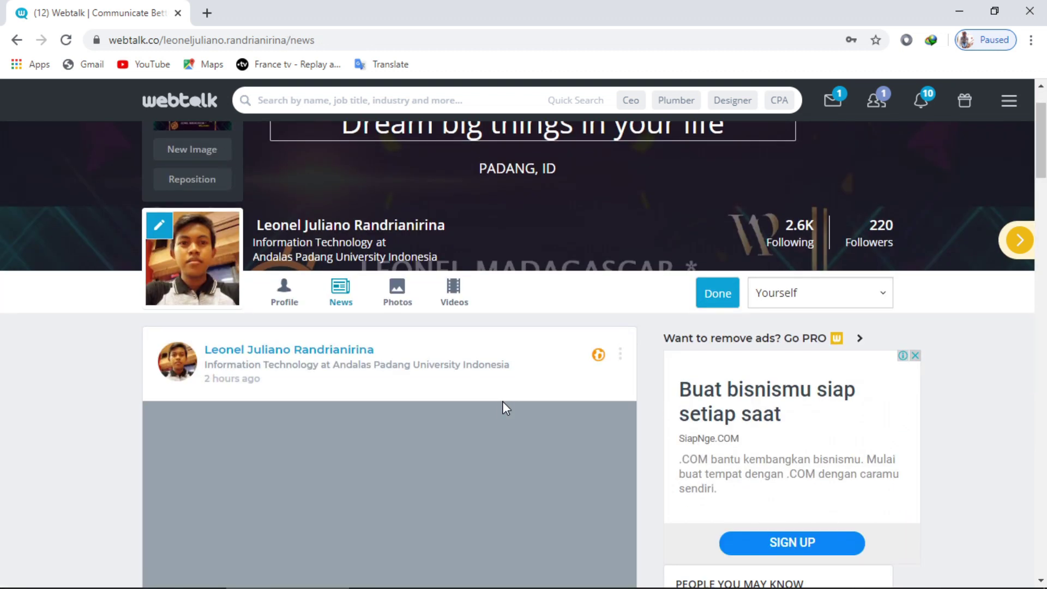
{"action": "scroll", "coordinate": [503, 409], "scroll_direction": "down", "scroll_amount": 3}
{"action": "scroll", "coordinate": [502, 407], "scroll_direction": "down", "scroll_amount": 2}
{"action": "scroll", "coordinate": [491, 415], "scroll_direction": "up", "scroll_amount": 3}
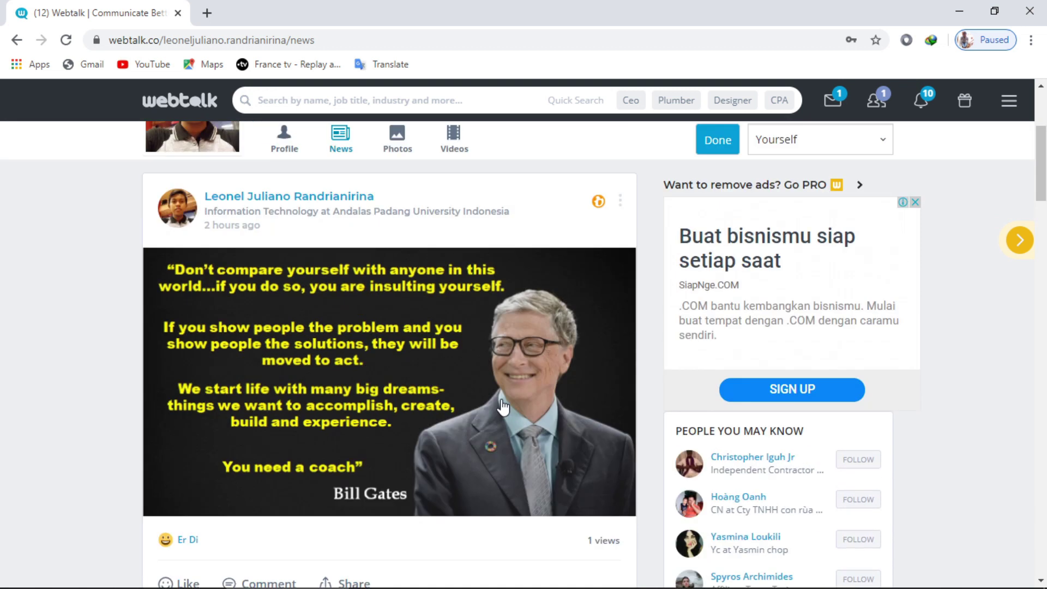
{"action": "scroll", "coordinate": [439, 448], "scroll_direction": "down", "scroll_amount": 3}
{"action": "scroll", "coordinate": [444, 440], "scroll_direction": "up", "scroll_amount": 6}
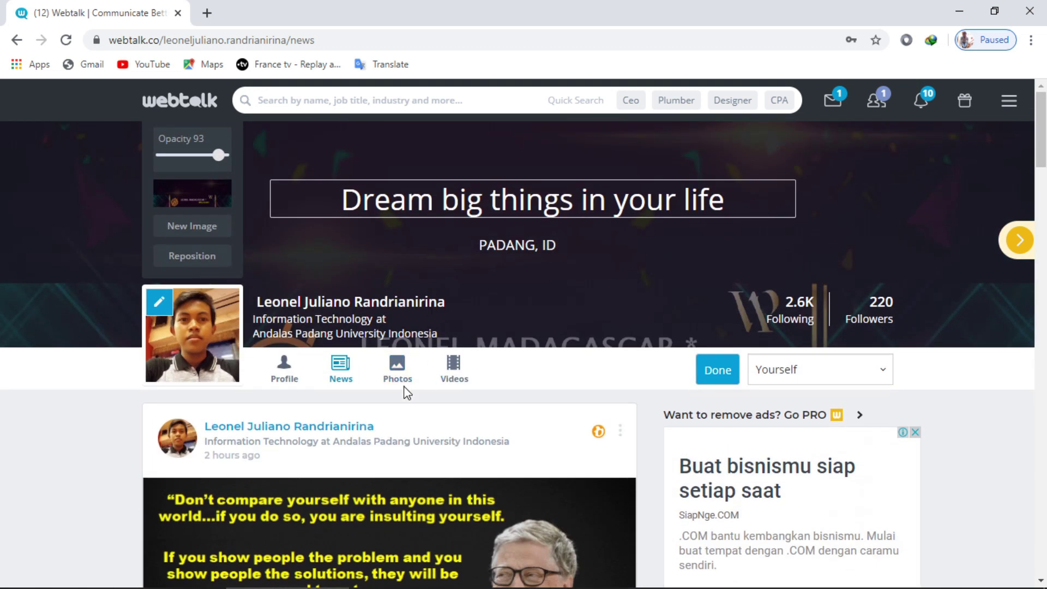
Open the profile's Photos section and look through the uploaded photos.
{"action": "left_click", "coordinate": [404, 379]}
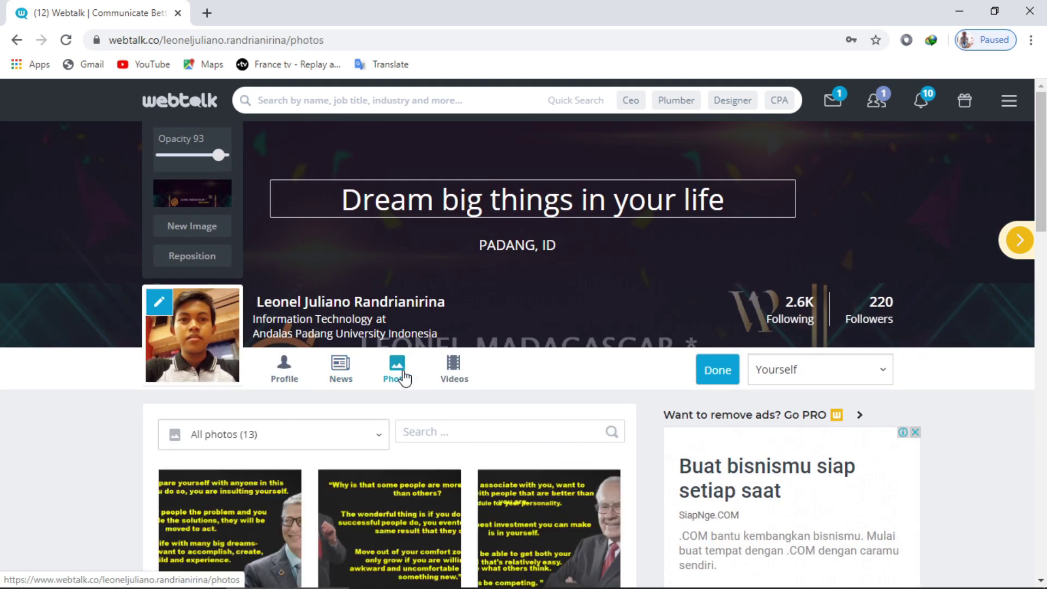
{"action": "scroll", "coordinate": [411, 526], "scroll_direction": "down", "scroll_amount": 5}
{"action": "scroll", "coordinate": [409, 520], "scroll_direction": "up", "scroll_amount": 5}
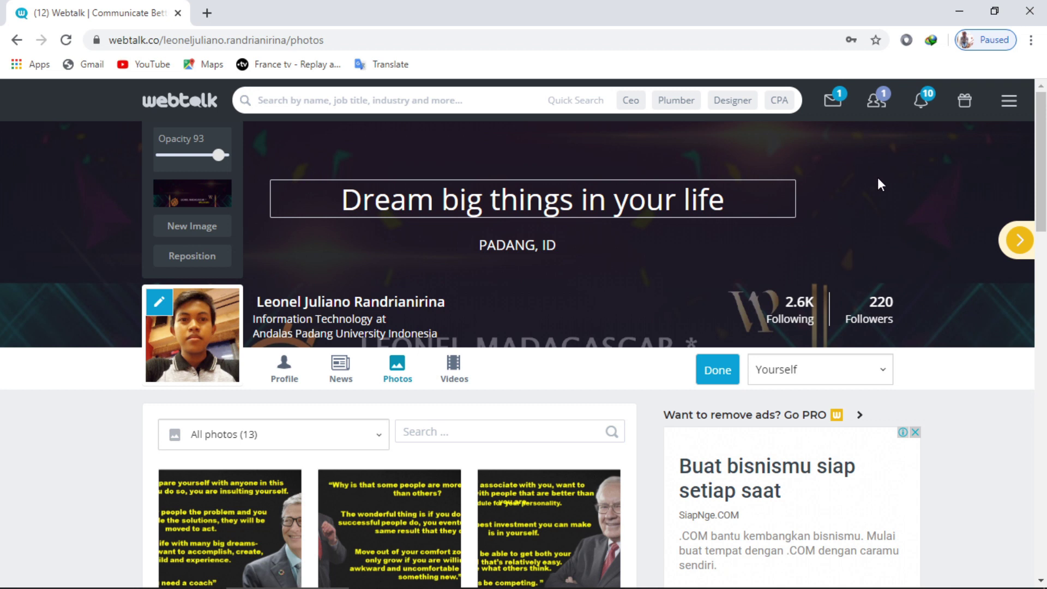
Open the message inbox, look through the list of conversations and close it.
{"action": "left_click", "coordinate": [836, 100]}
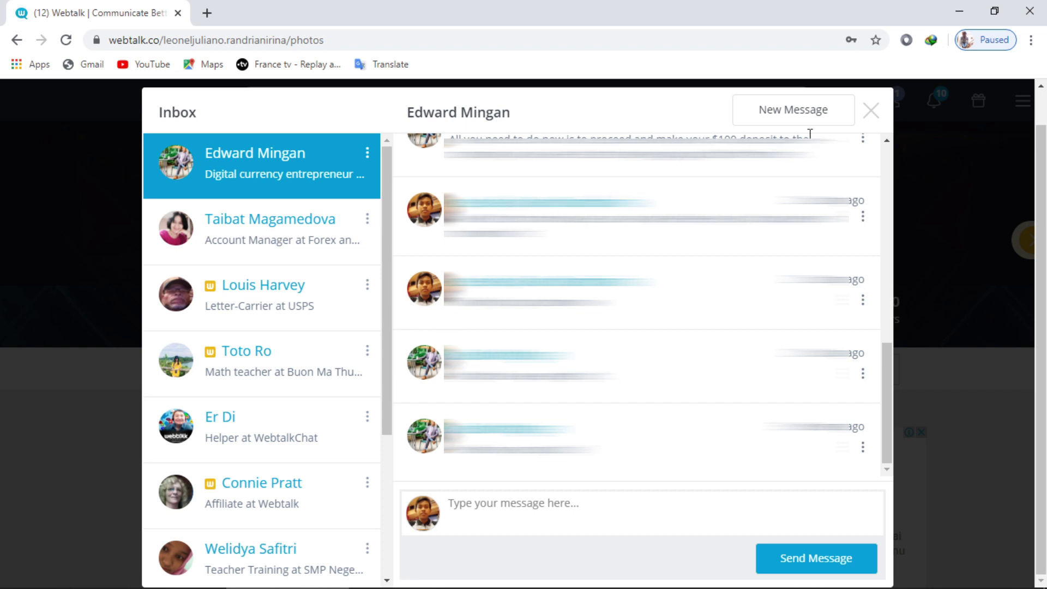
{"action": "scroll", "coordinate": [337, 264], "scroll_direction": "down", "scroll_amount": 3}
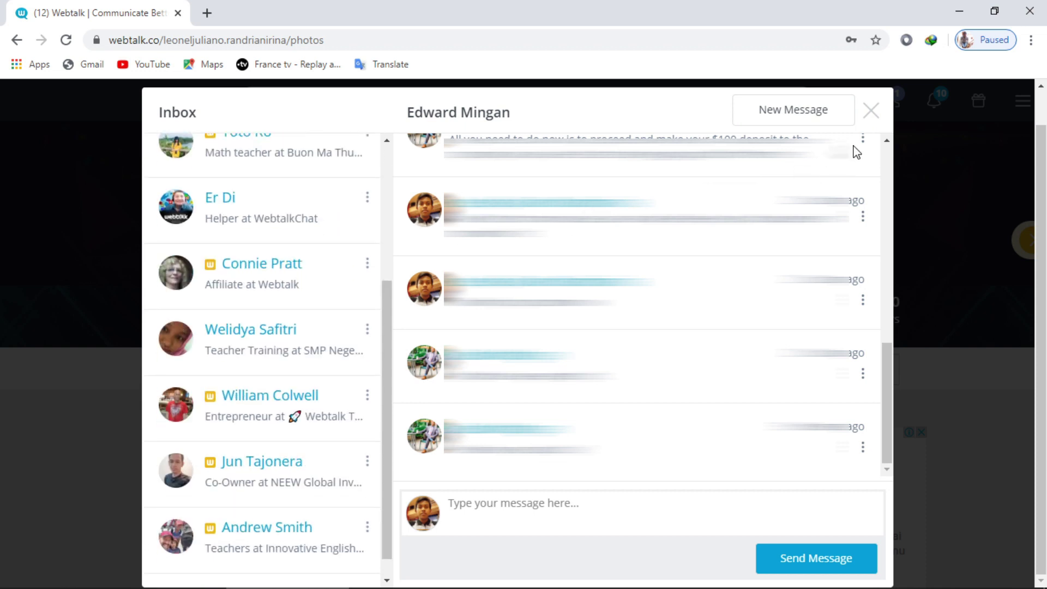
{"action": "left_click", "coordinate": [872, 111]}
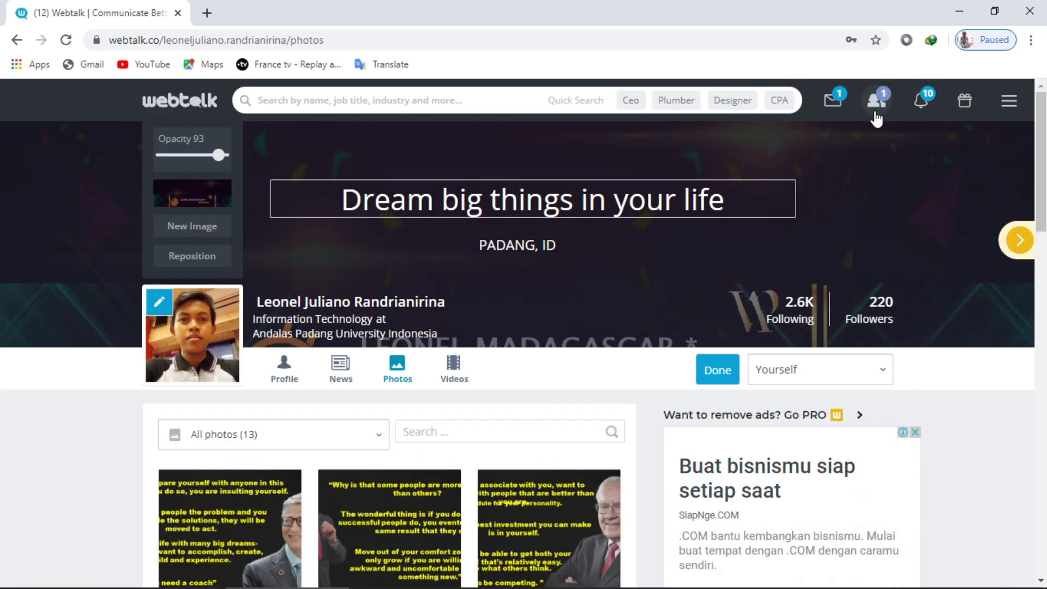
Follow back the new follower shown in the notifications and browse the Followers list.
{"action": "left_click", "coordinate": [921, 102]}
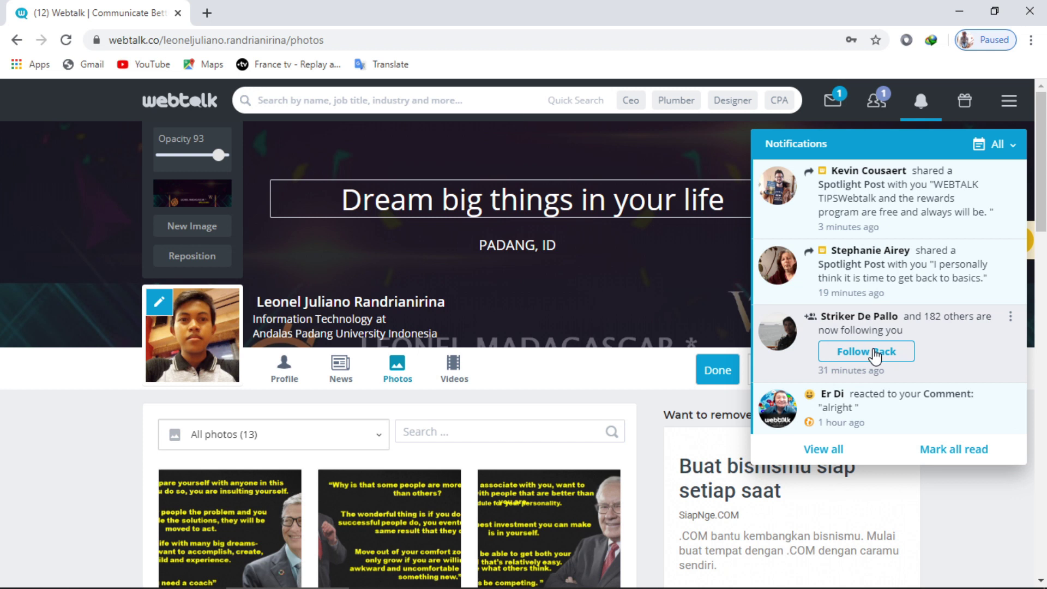
{"action": "left_click", "coordinate": [876, 355]}
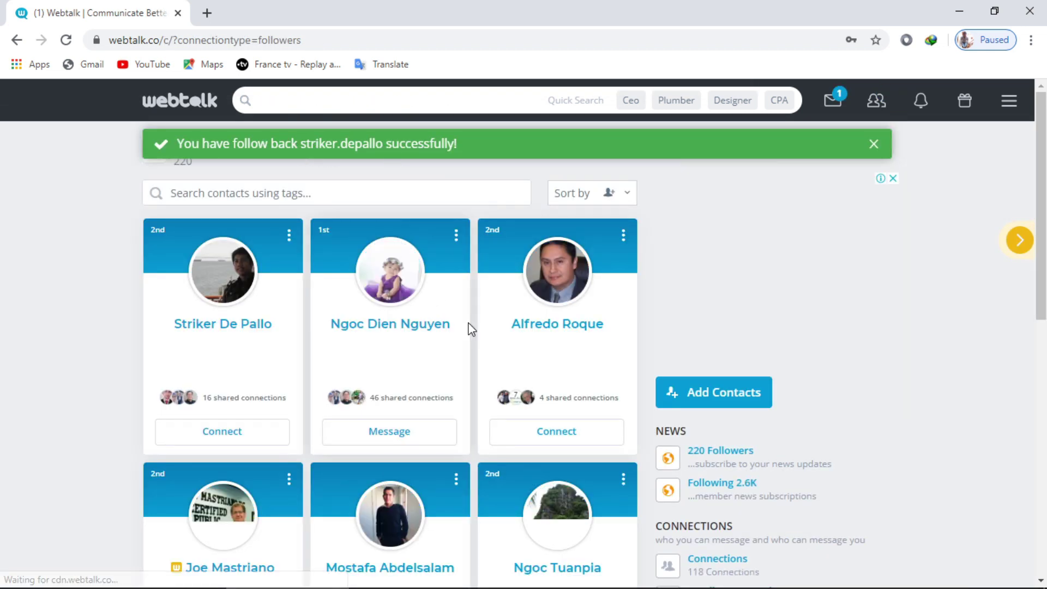
{"action": "left_click", "coordinate": [456, 236]}
{"action": "scroll", "coordinate": [572, 272], "scroll_direction": "down", "scroll_amount": 10}
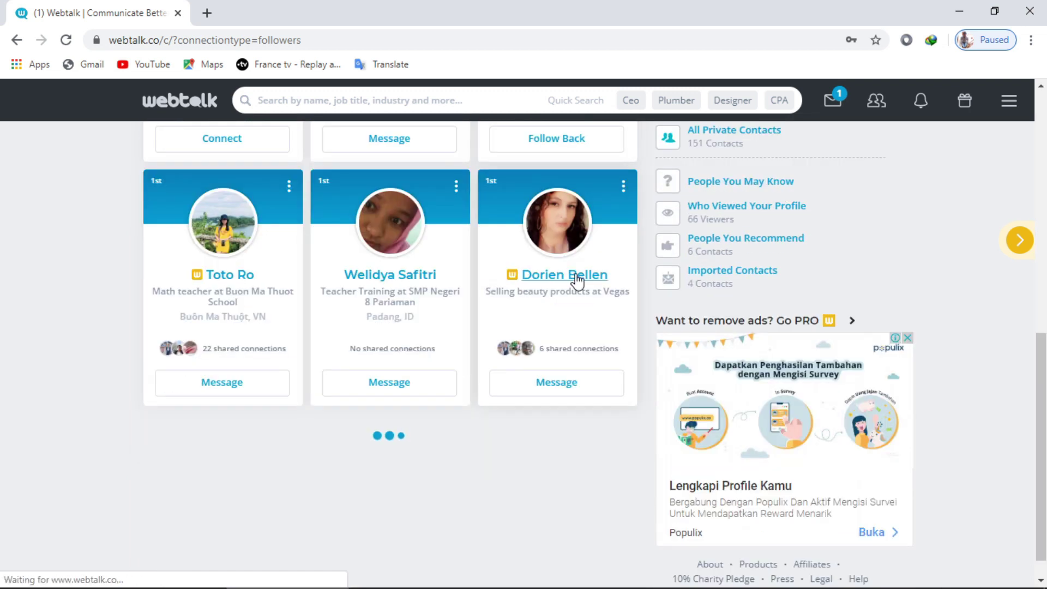
{"action": "scroll", "coordinate": [582, 278], "scroll_direction": "up", "scroll_amount": 10}
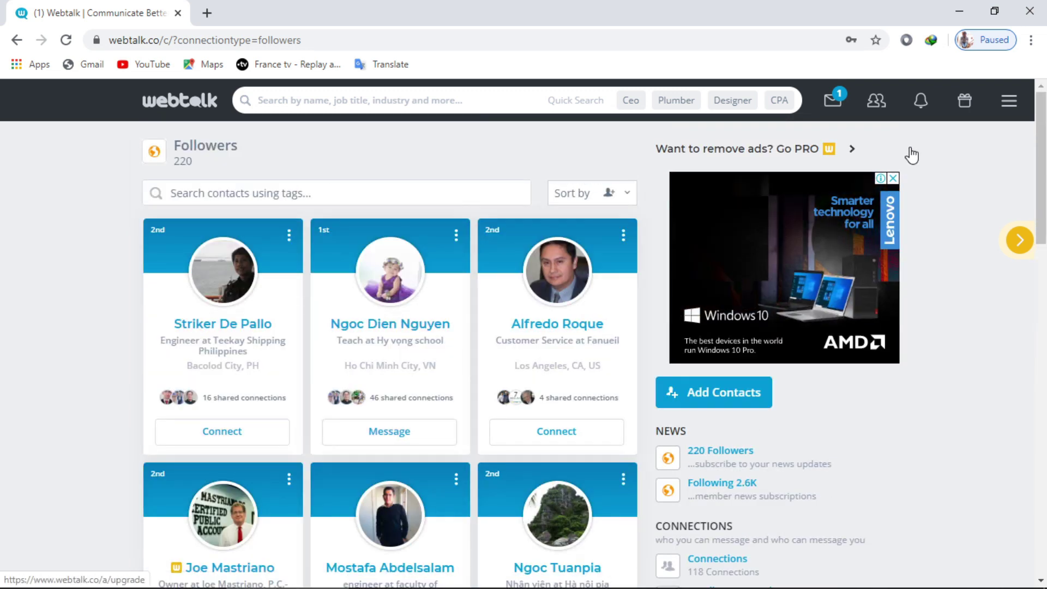
Open the notifications and look through the recent shares, follows and reactions.
{"action": "left_click", "coordinate": [922, 103]}
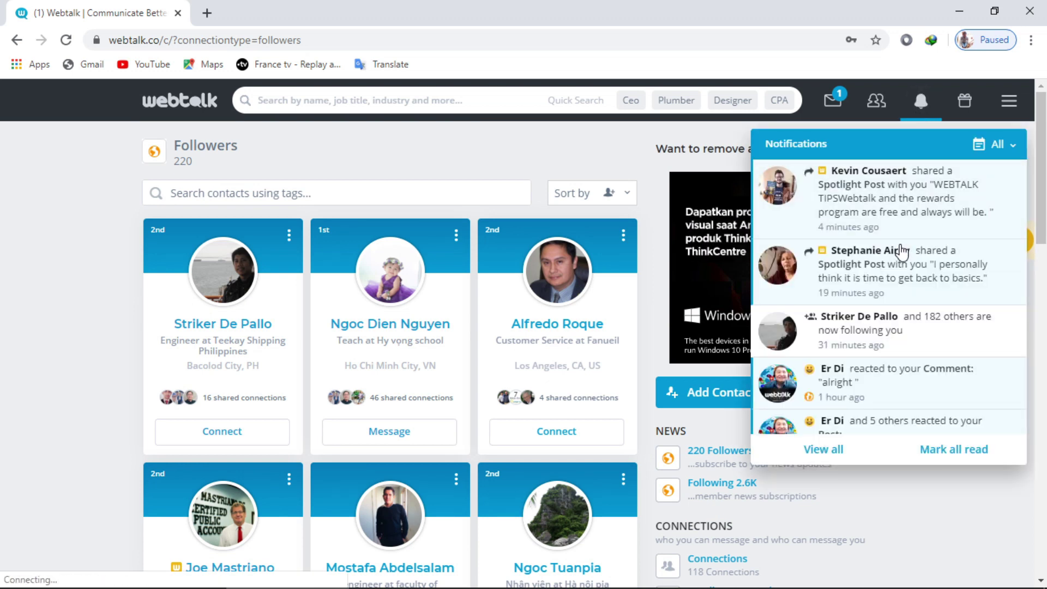
{"action": "mouse_move", "coordinate": [872, 262]}
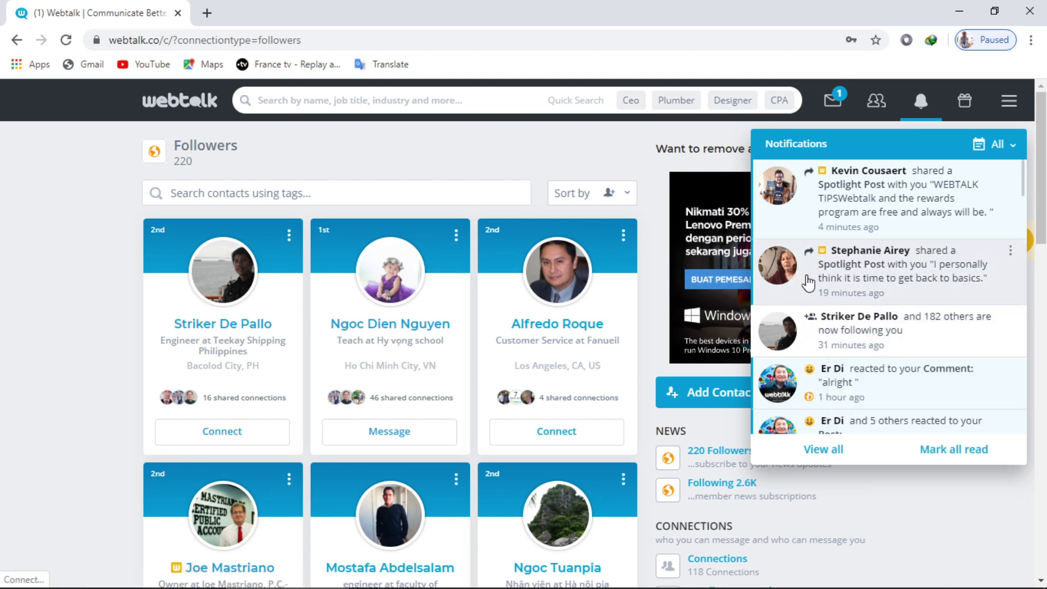
{"action": "scroll", "coordinate": [809, 283], "scroll_direction": "down", "scroll_amount": 3}
Search the site's members for "techno".
{"action": "left_click", "coordinate": [307, 105]}
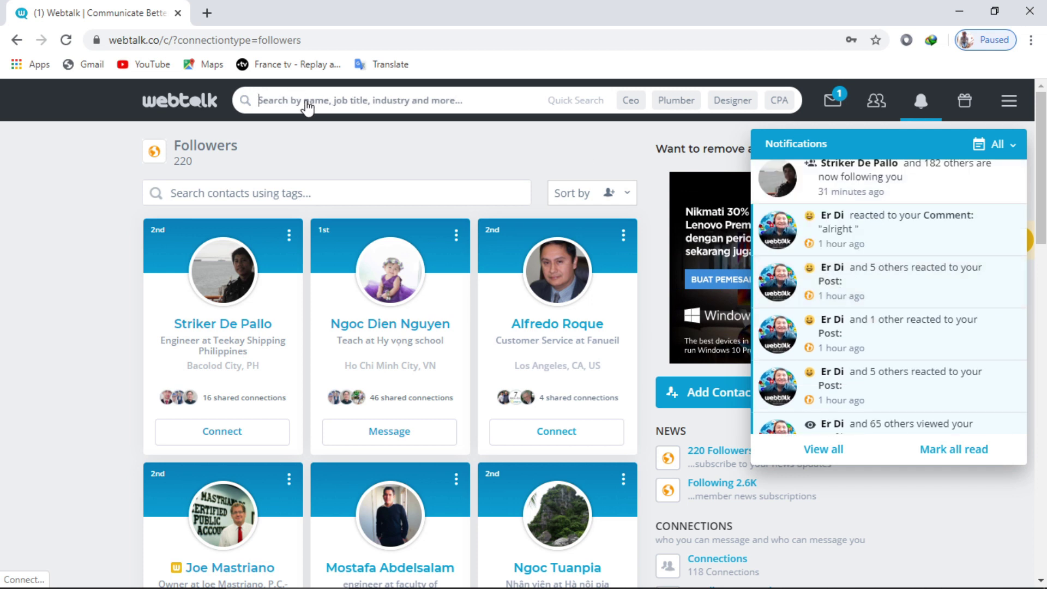
{"action": "type", "text": "t"}
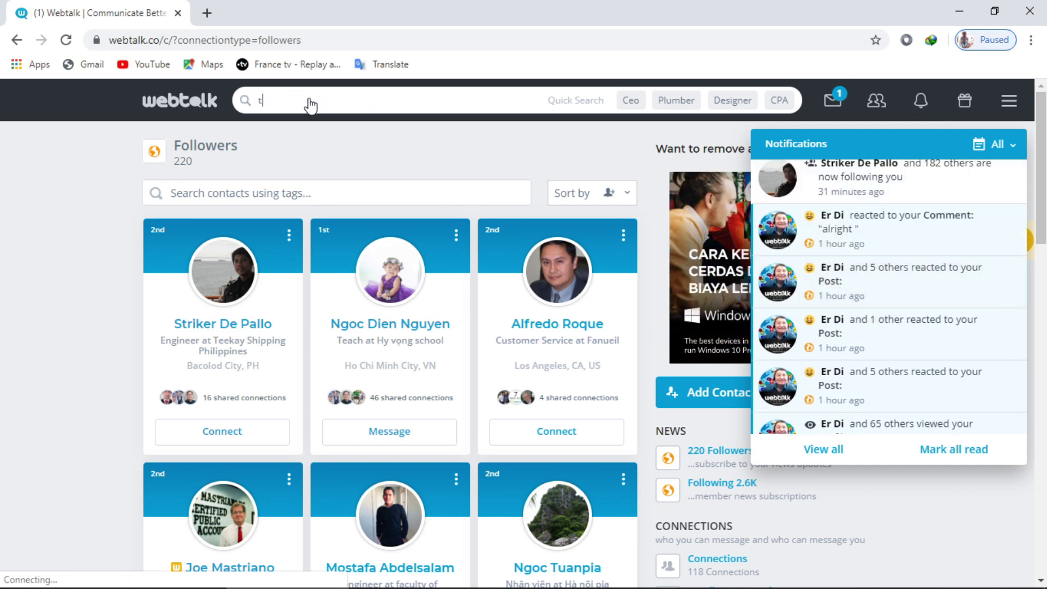
{"action": "type", "text": "ec"}
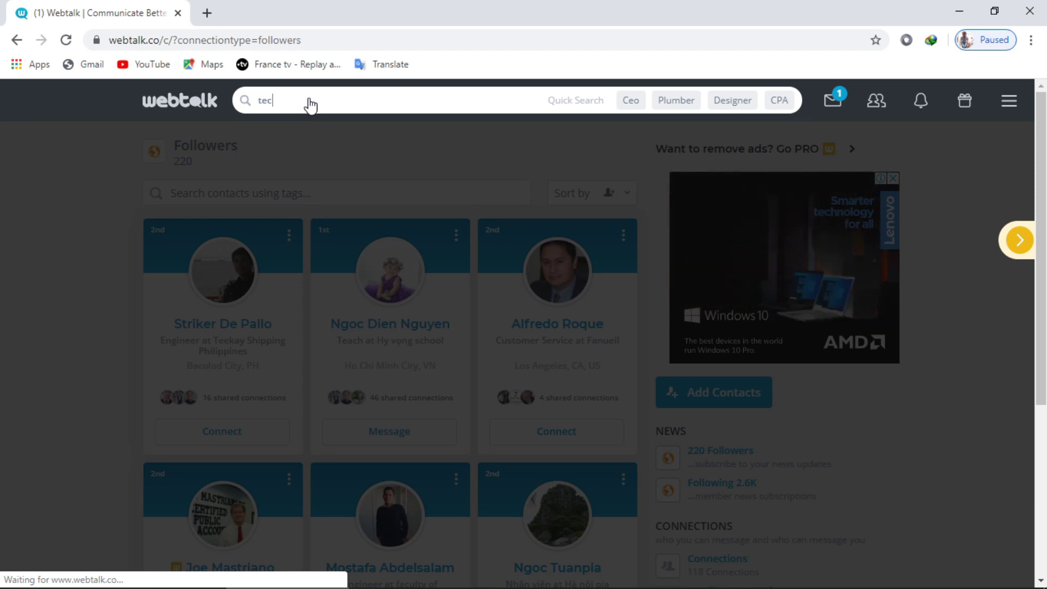
{"action": "type", "text": "hno"}
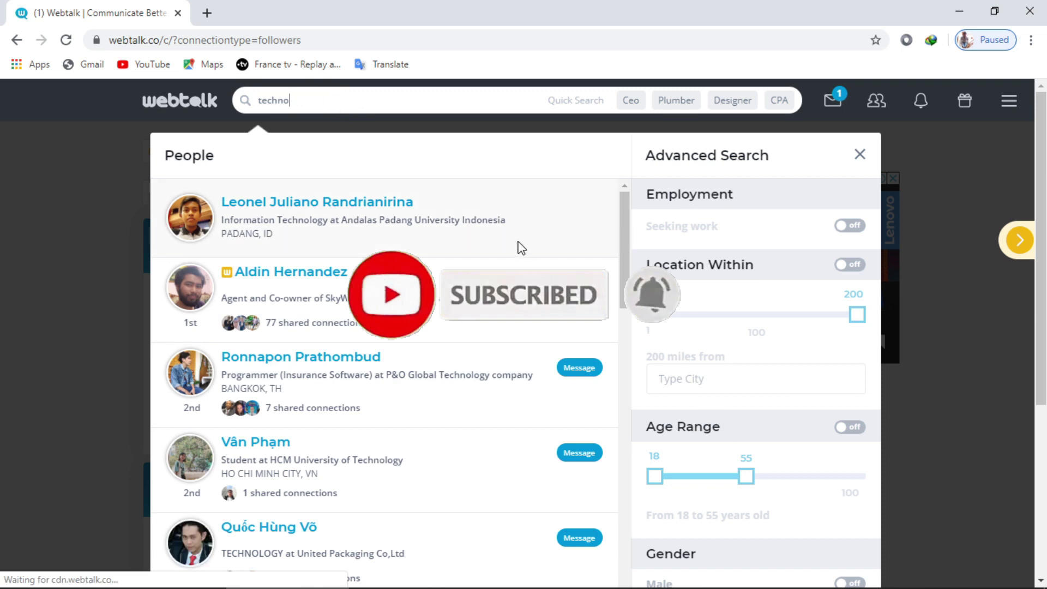
Follow the lecturer at University of Technology and Education from the people results and open that member's profile.
{"action": "scroll", "coordinate": [521, 250], "scroll_direction": "down", "scroll_amount": 15}
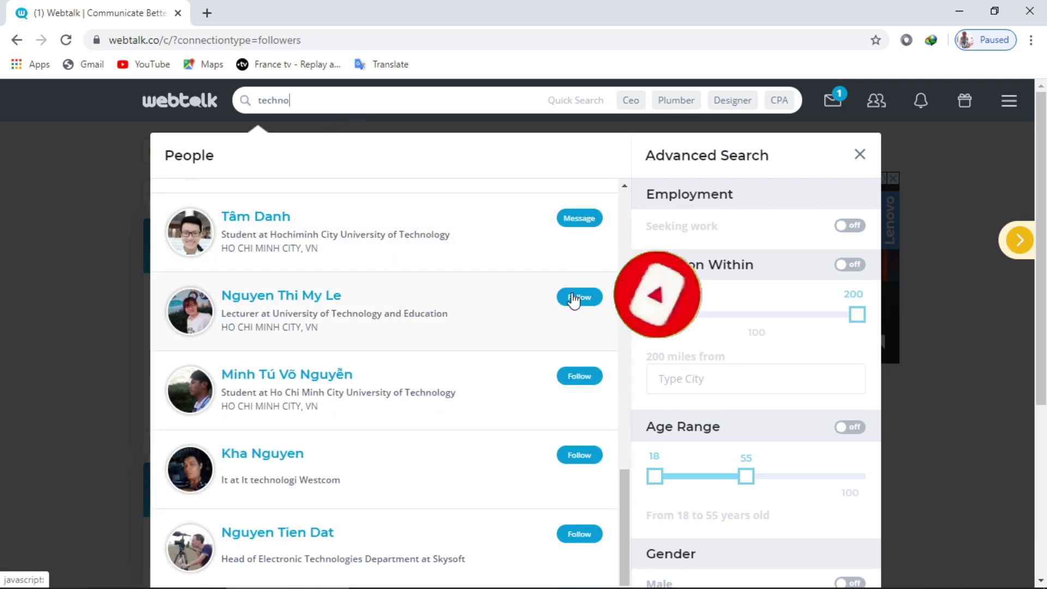
{"action": "left_click", "coordinate": [573, 301]}
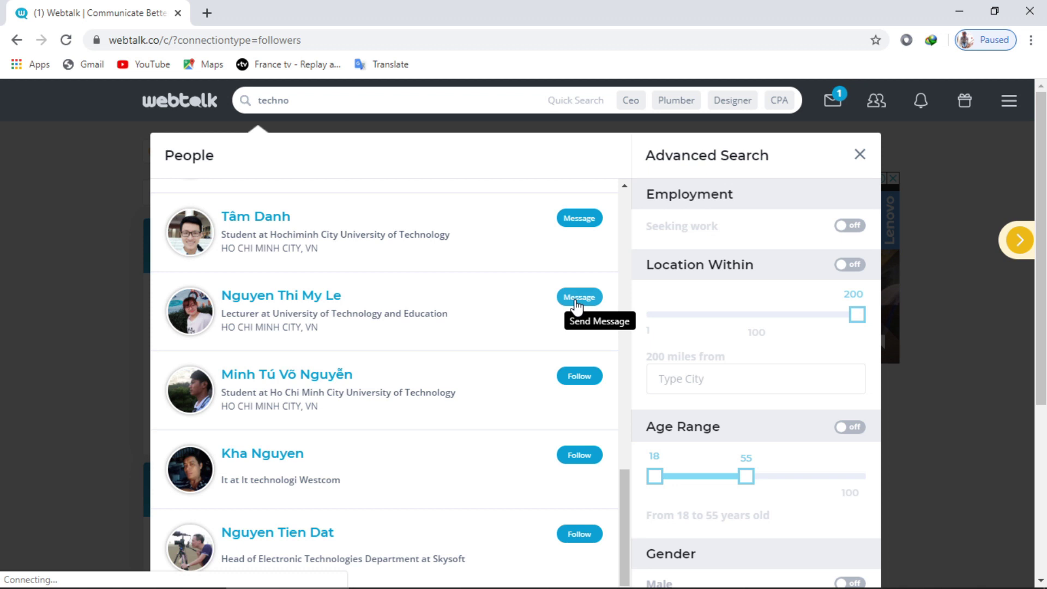
{"action": "left_click", "coordinate": [288, 298]}
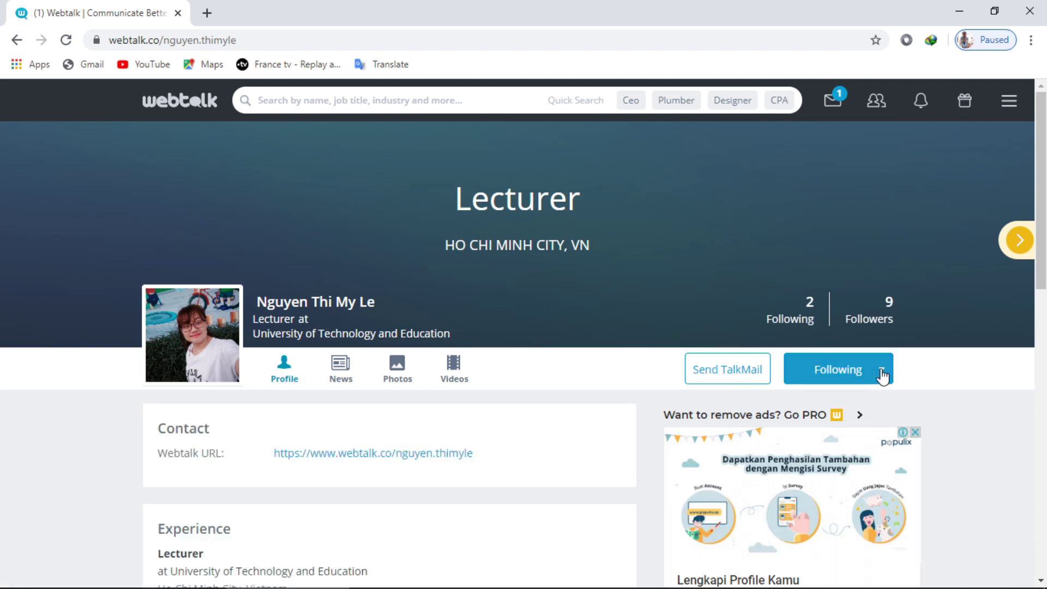
Connect with the lecturer, adding the contact to both the Professional Network and the Personal Network as Friend.
{"action": "left_click", "coordinate": [882, 371]}
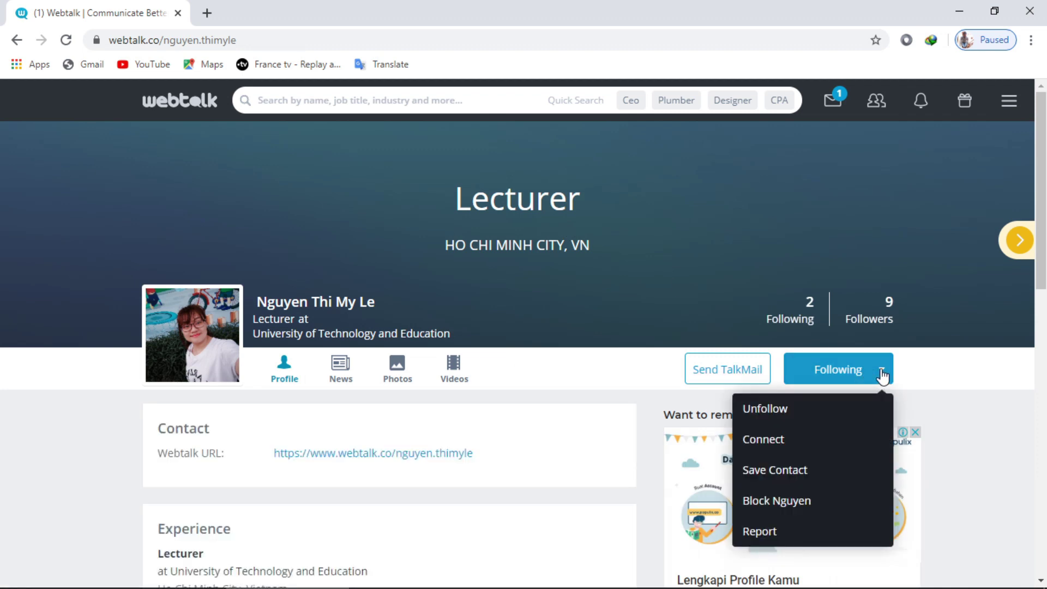
{"action": "left_click", "coordinate": [762, 442]}
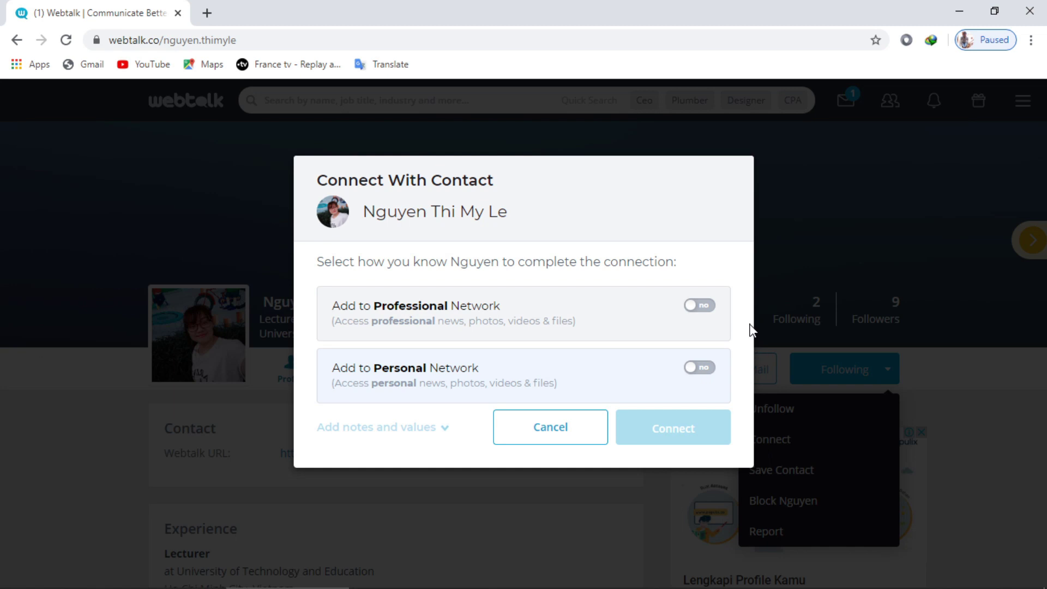
{"action": "left_click", "coordinate": [699, 307]}
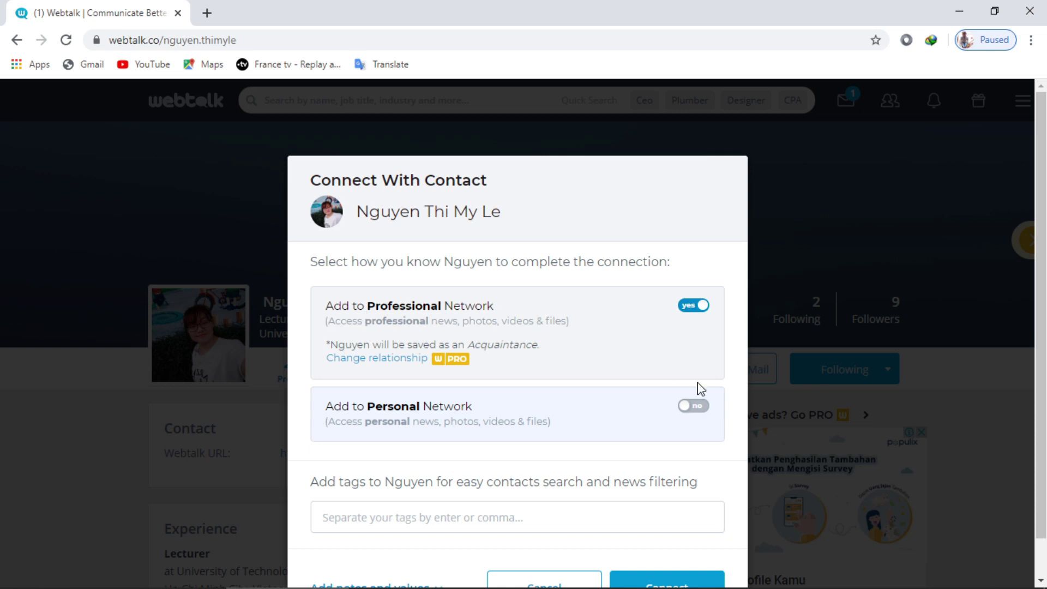
{"action": "left_click", "coordinate": [692, 414]}
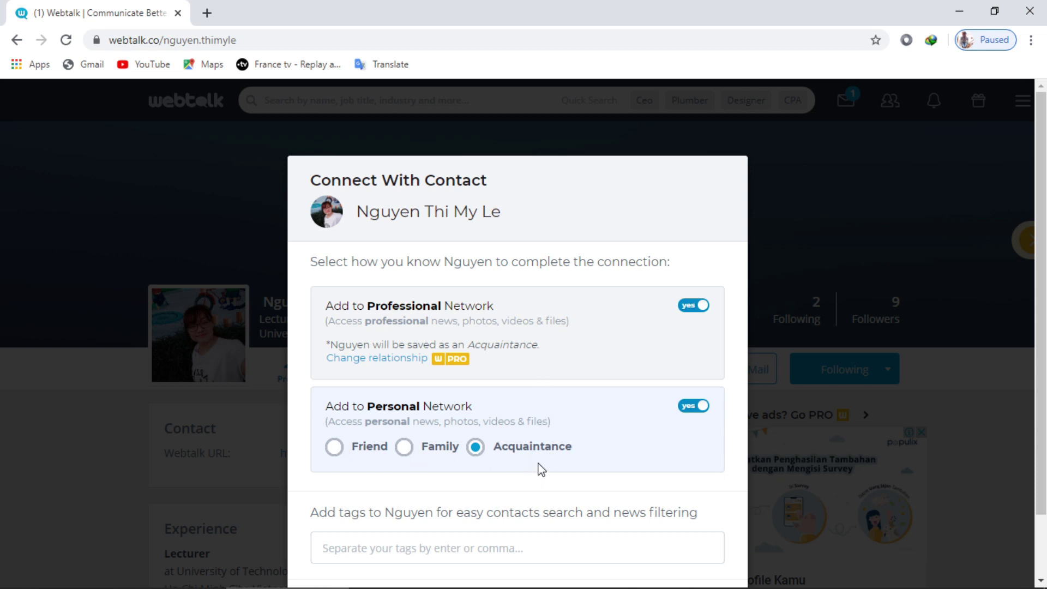
{"action": "left_click", "coordinate": [335, 450]}
{"action": "scroll", "coordinate": [399, 449], "scroll_direction": "down", "scroll_amount": 1}
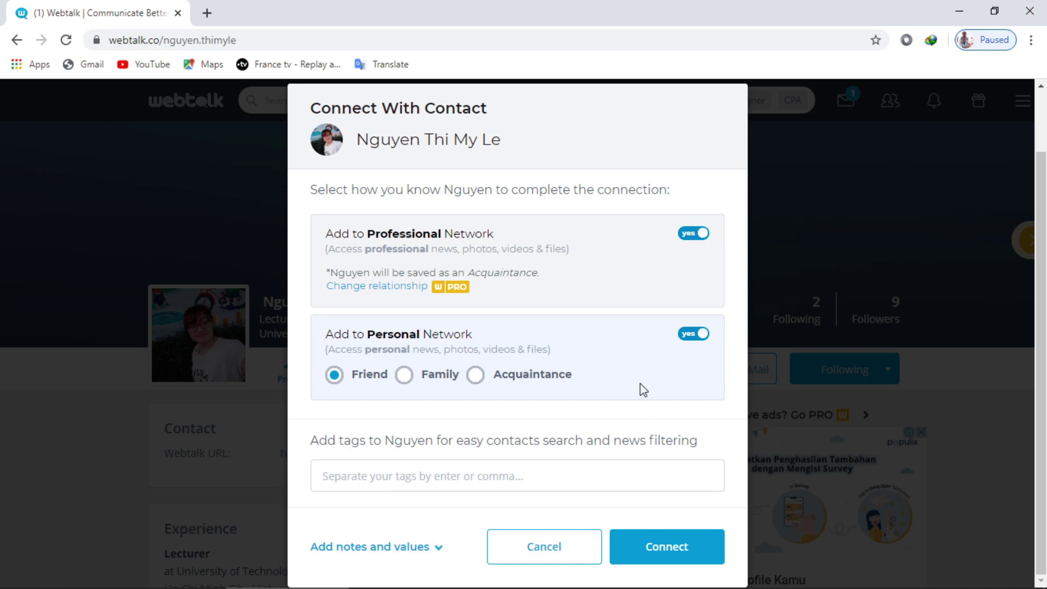
{"action": "left_click", "coordinate": [661, 552]}
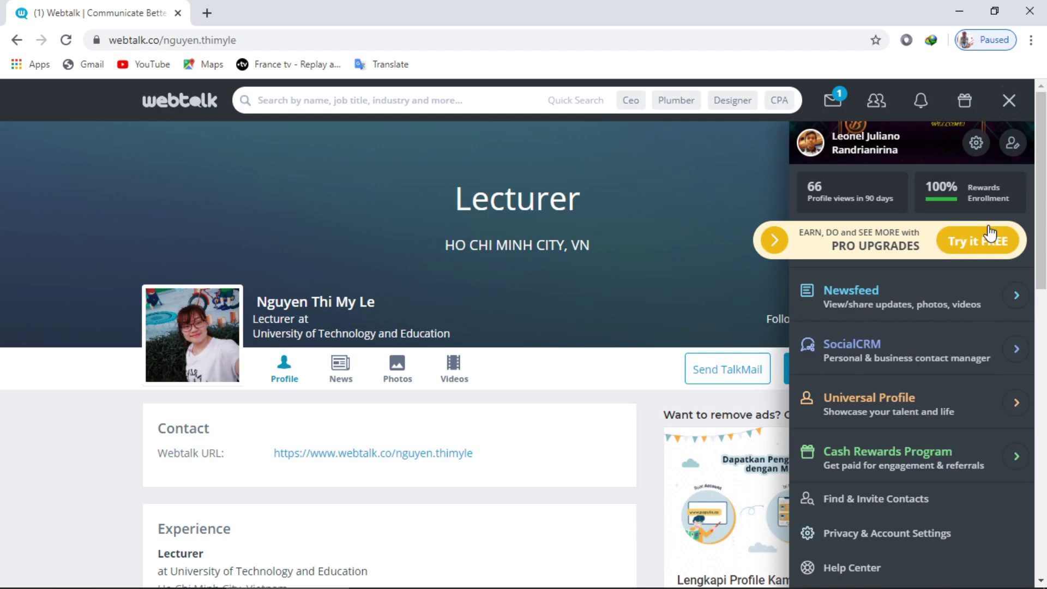
Look through the Find & Invite Contacts options and open the SocialCRM contact list.
{"action": "left_click", "coordinate": [863, 502]}
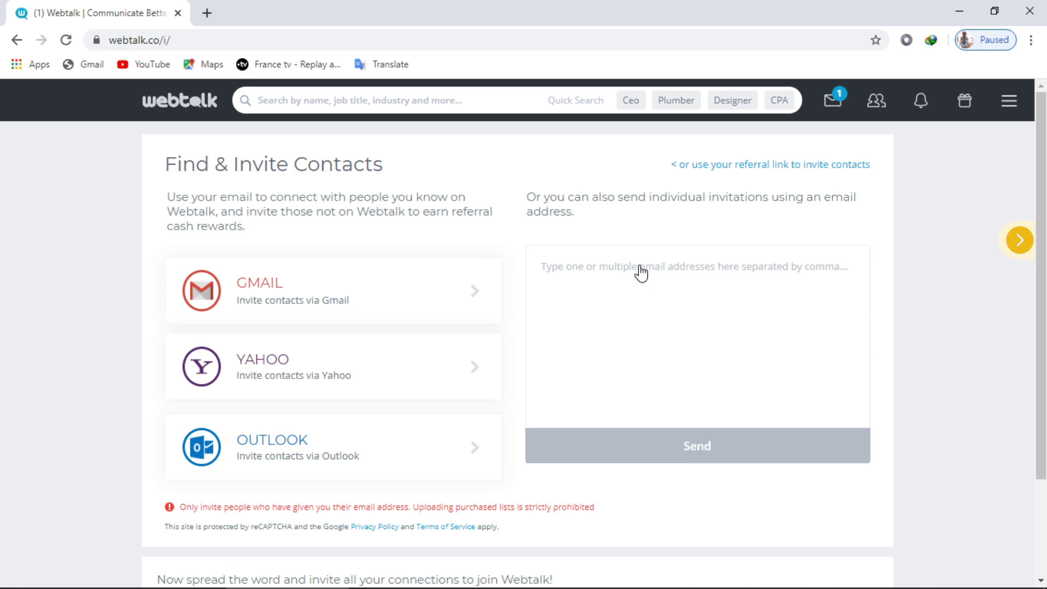
{"action": "scroll", "coordinate": [641, 306], "scroll_direction": "down", "scroll_amount": 2}
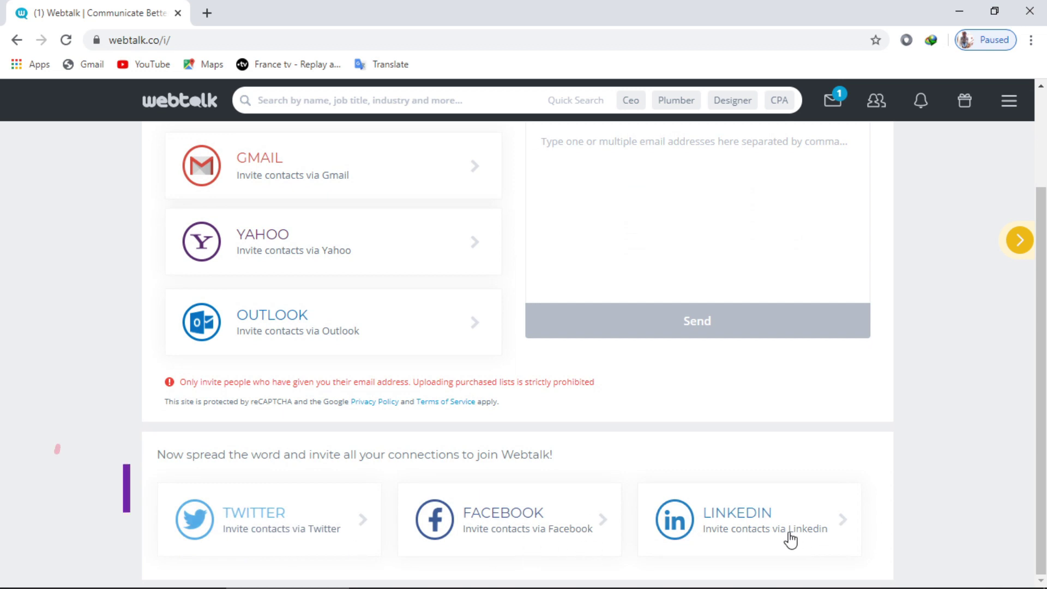
{"action": "scroll", "coordinate": [540, 367], "scroll_direction": "up", "scroll_amount": 2}
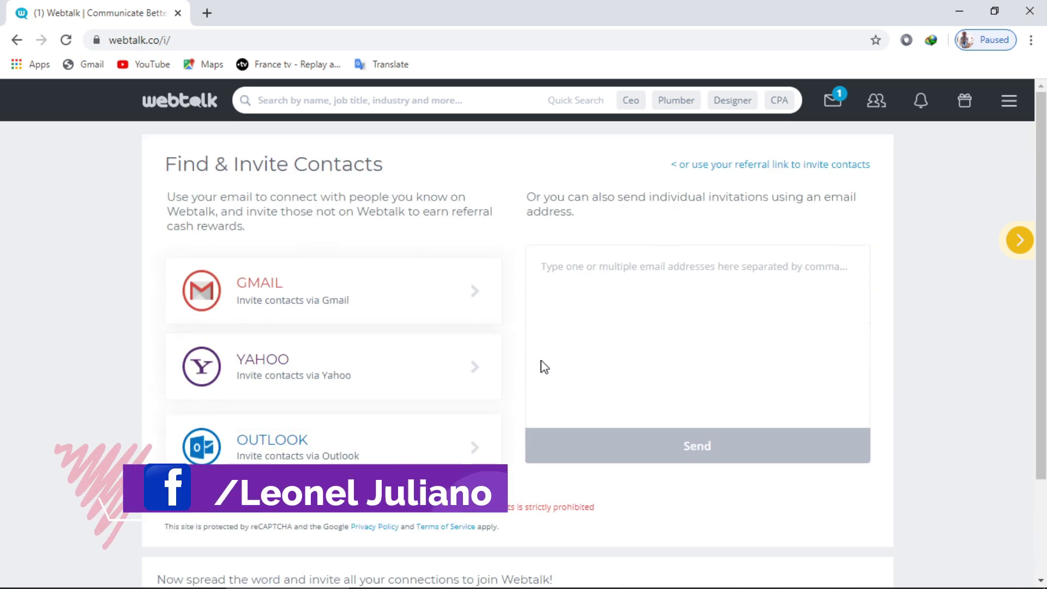
{"action": "left_click", "coordinate": [1009, 101]}
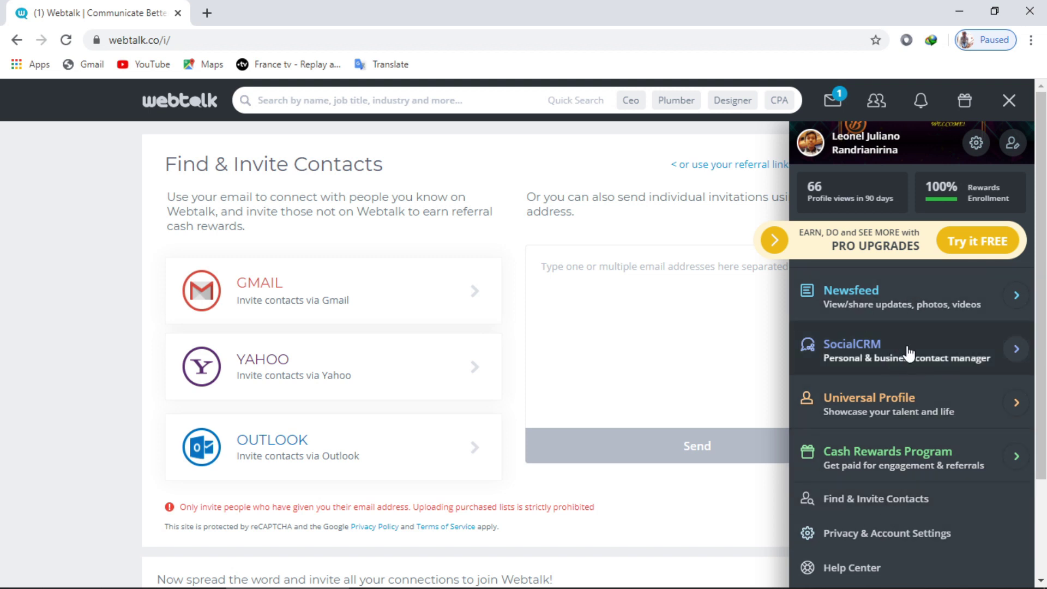
{"action": "left_click", "coordinate": [876, 361]}
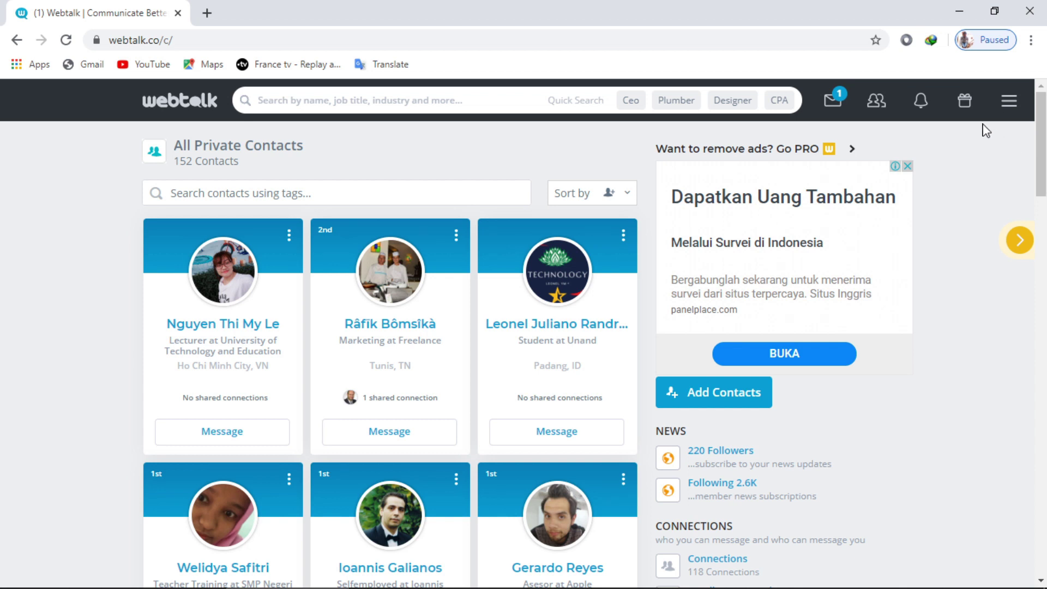
Open the Cash Rewards Program and look through the ways to get referrals and the affiliate links.
{"action": "left_click", "coordinate": [1009, 101]}
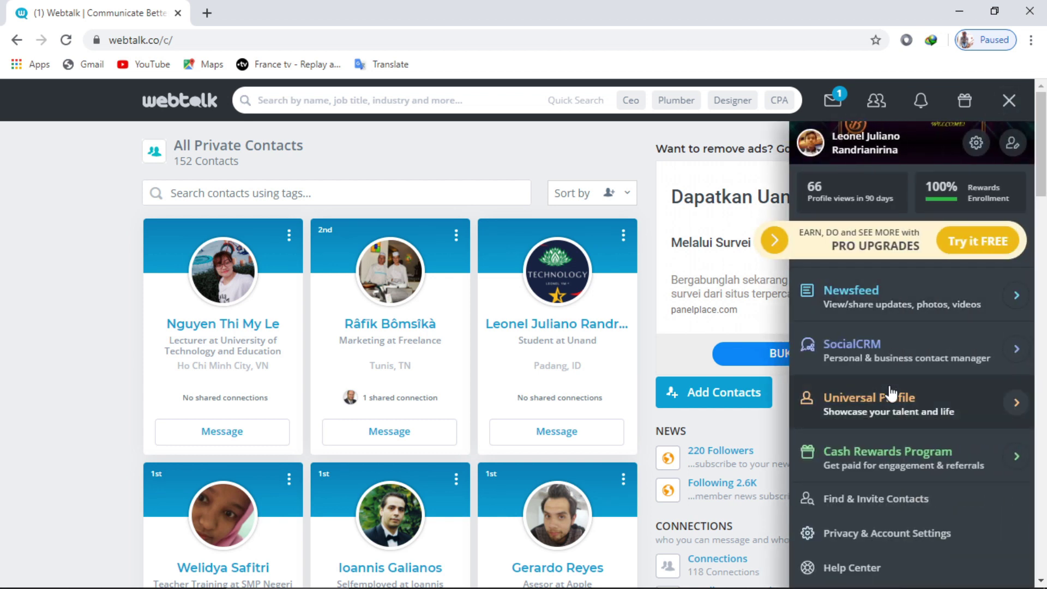
{"action": "left_click", "coordinate": [874, 461]}
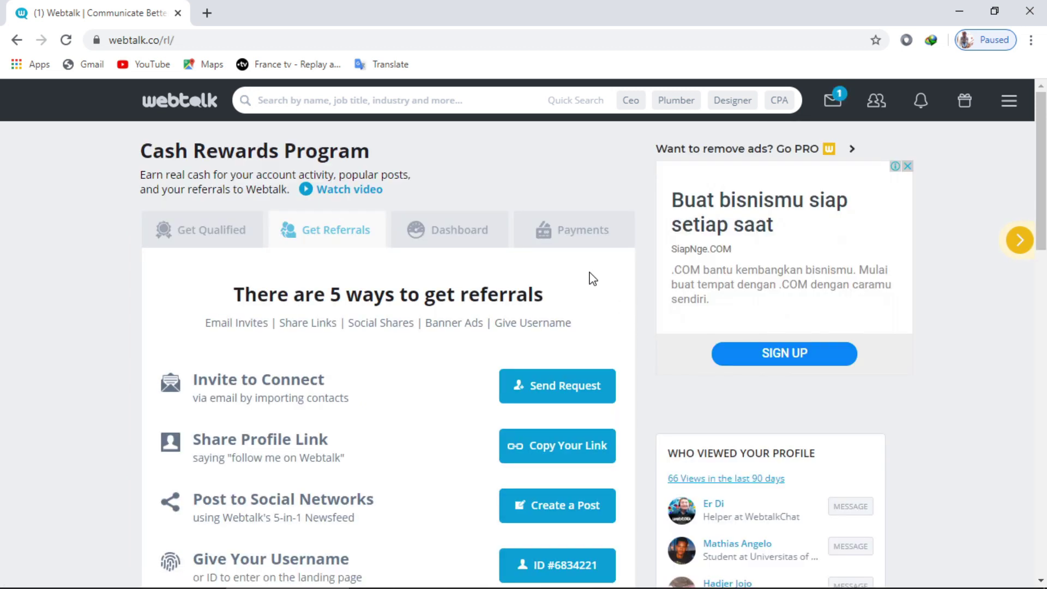
{"action": "scroll", "coordinate": [510, 263], "scroll_direction": "down", "scroll_amount": 15}
{"action": "scroll", "coordinate": [509, 263], "scroll_direction": "up", "scroll_amount": 4}
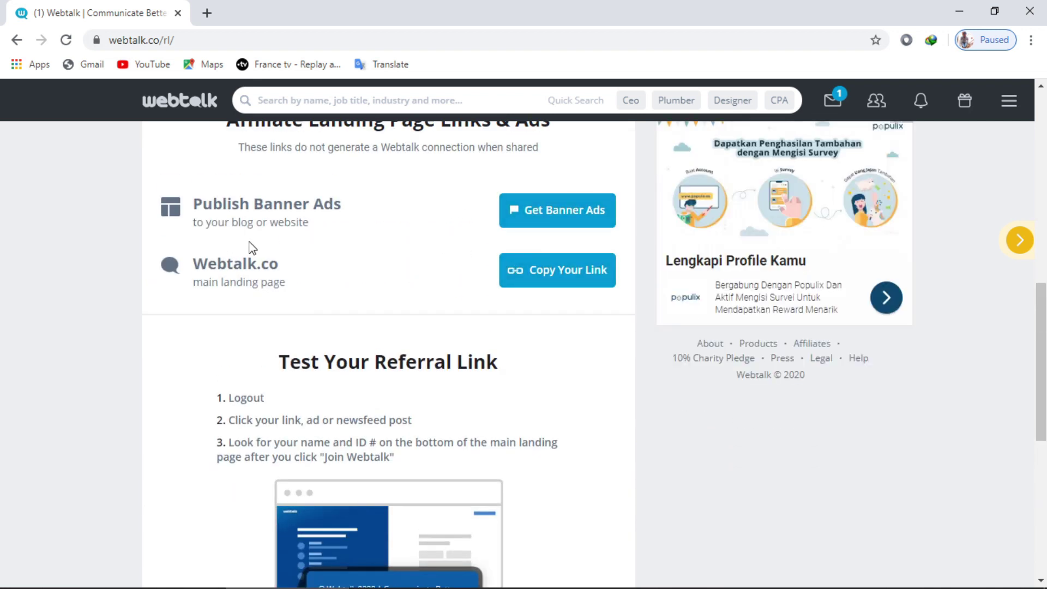
Open the Cash Rewards Program's Dashboard and look through its figures.
{"action": "left_click", "coordinate": [583, 225]}
{"action": "left_click", "coordinate": [461, 236]}
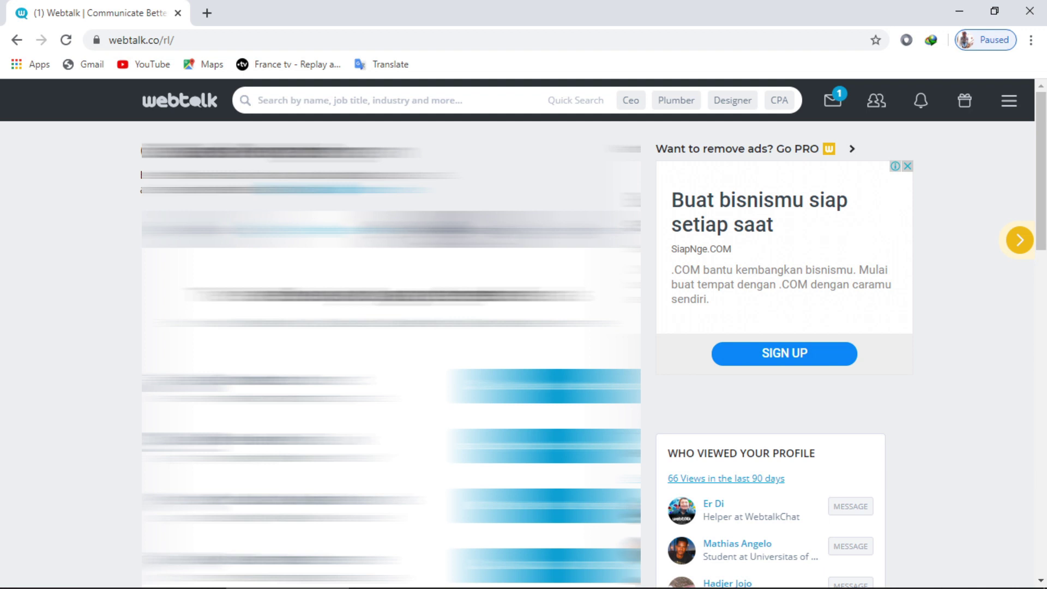
{"action": "scroll", "coordinate": [391, 355], "scroll_direction": "down", "scroll_amount": 4}
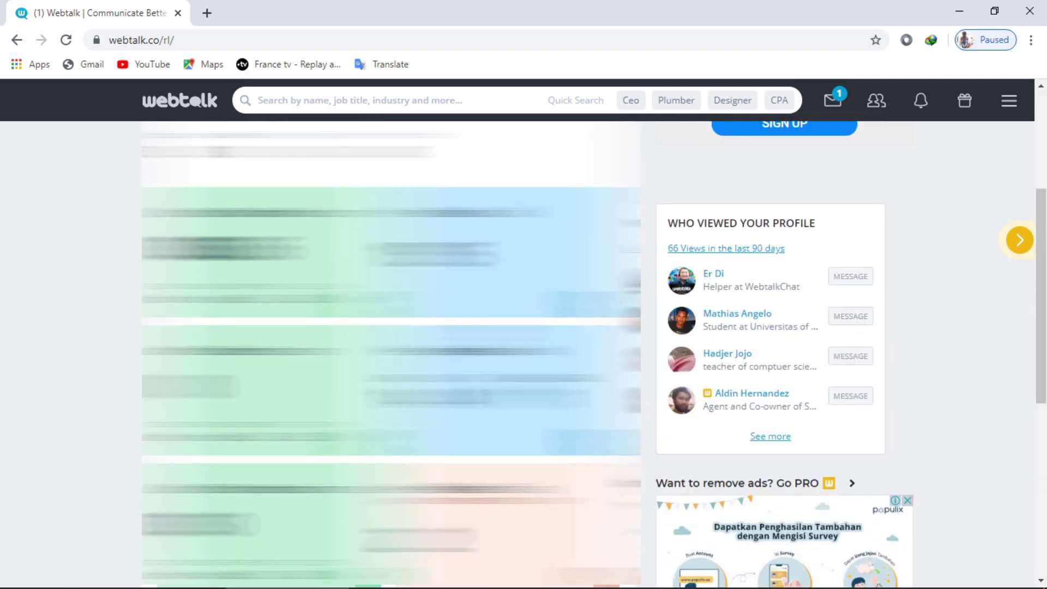
{"action": "scroll", "coordinate": [391, 354], "scroll_direction": "up", "scroll_amount": 3}
{"action": "scroll", "coordinate": [545, 229], "scroll_direction": "up", "scroll_amount": 1}
Open the Cash Rewards Program's Payments section and examine how payouts are made.
{"action": "left_click", "coordinate": [567, 230]}
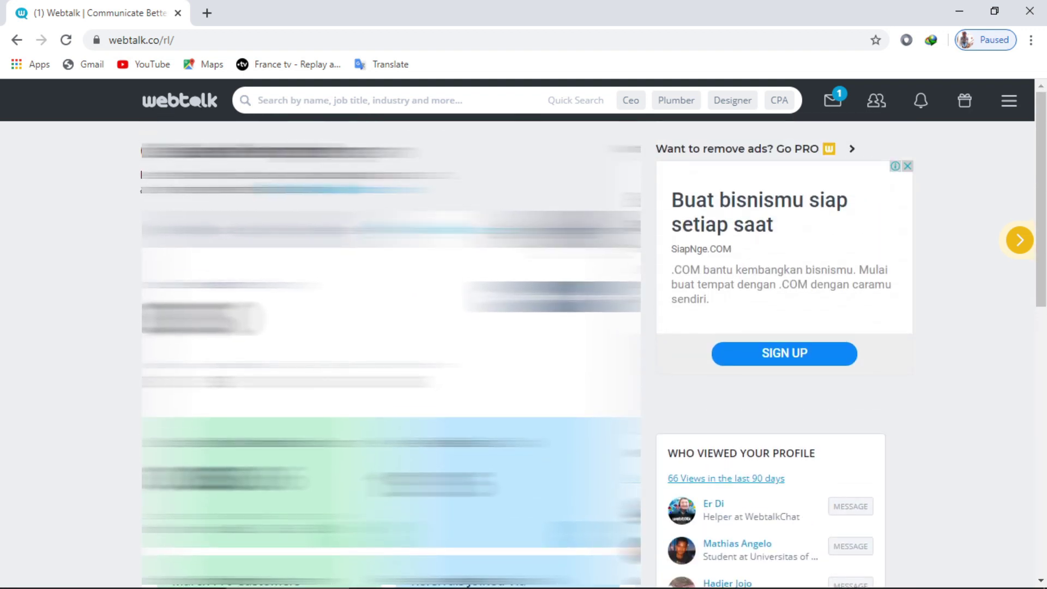
{"action": "scroll", "coordinate": [421, 388], "scroll_direction": "down", "scroll_amount": 6}
{"action": "scroll", "coordinate": [423, 389], "scroll_direction": "up", "scroll_amount": 6}
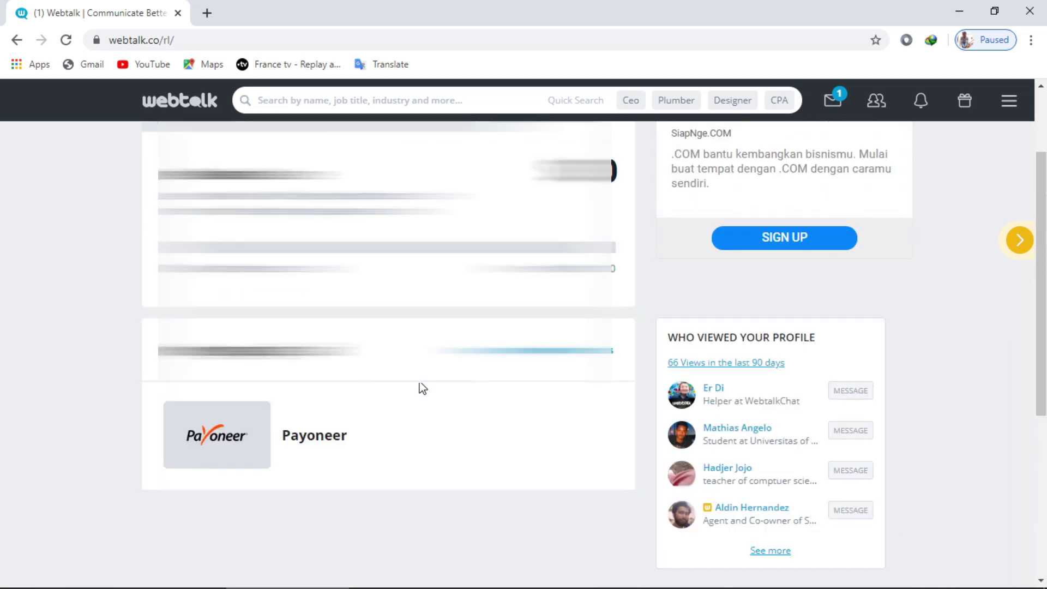
{"action": "scroll", "coordinate": [423, 388], "scroll_direction": "down", "scroll_amount": 1}
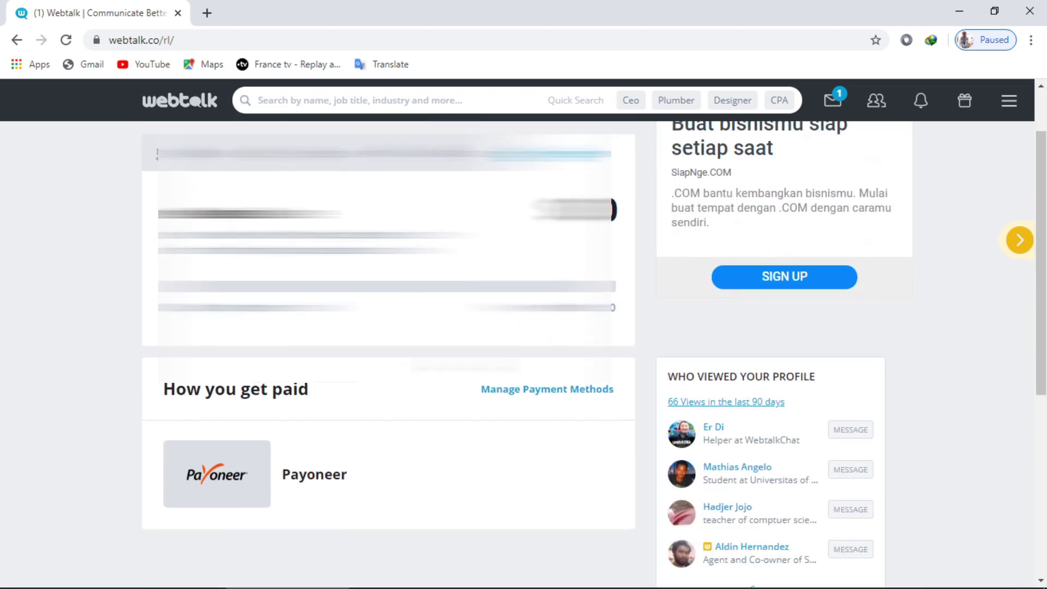
{"action": "scroll", "coordinate": [389, 327], "scroll_direction": "down", "scroll_amount": 1}
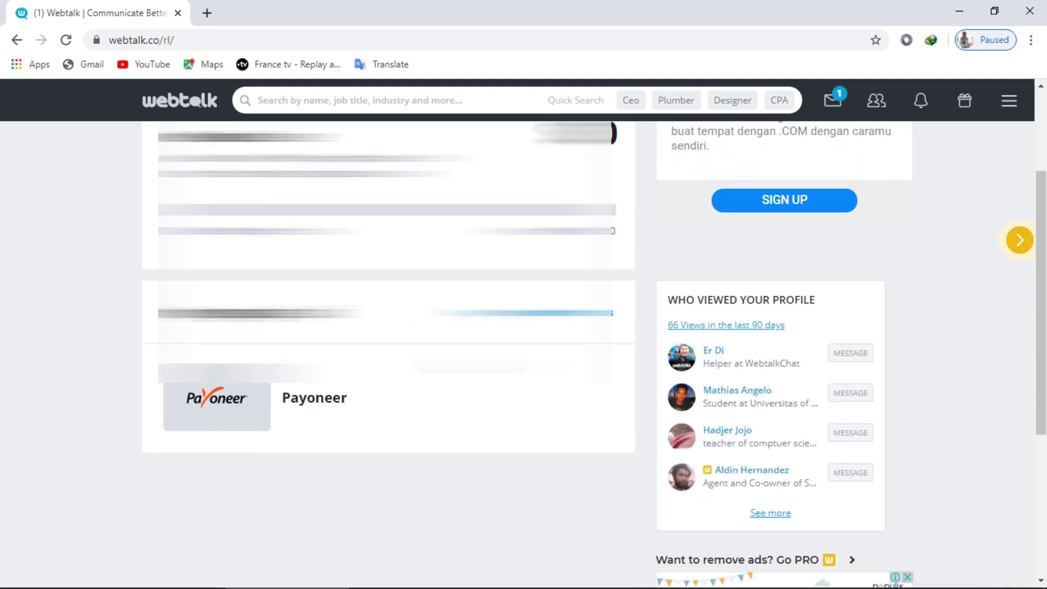
{"action": "scroll", "coordinate": [389, 327], "scroll_direction": "up", "scroll_amount": 2}
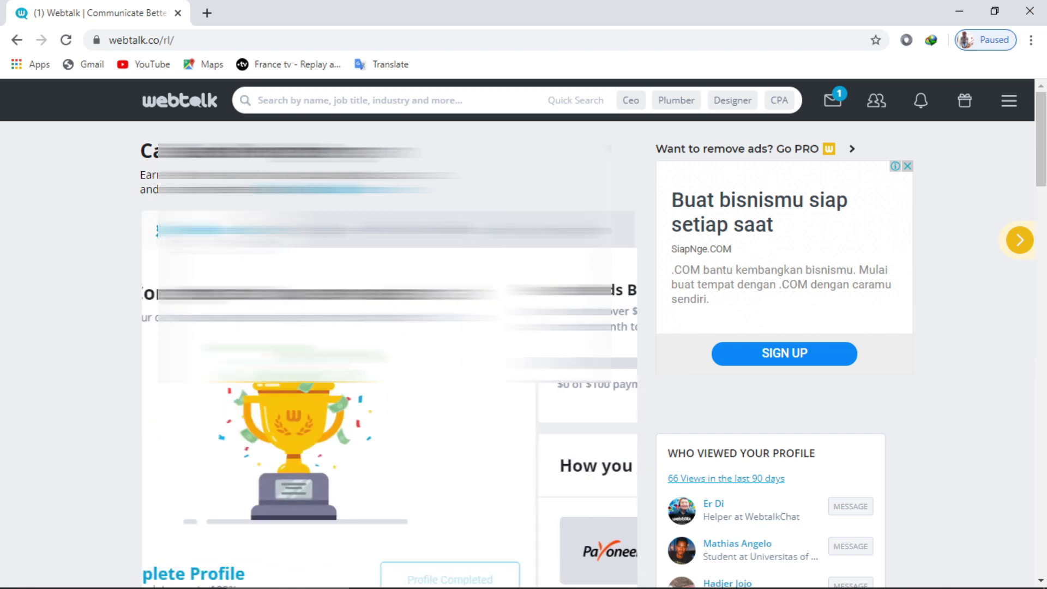
Open the Get Qualified section and review the profile, enrollment and payment account requirements and the reward types.
{"action": "scroll", "coordinate": [334, 276], "scroll_direction": "down", "scroll_amount": 5}
{"action": "scroll", "coordinate": [338, 273], "scroll_direction": "up", "scroll_amount": 1}
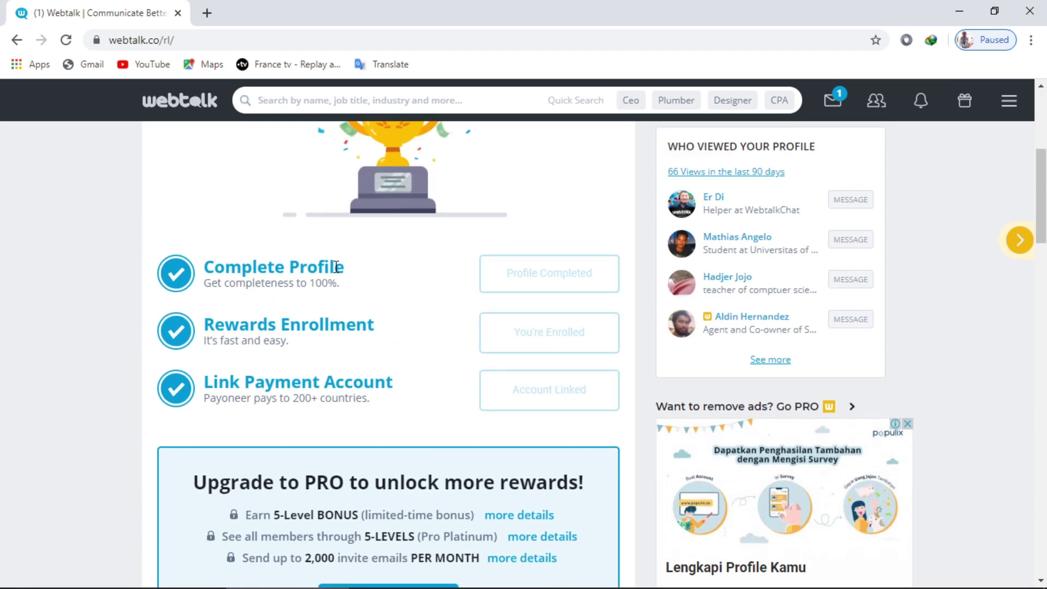
{"action": "left_click_drag", "start_coordinate": [274, 355], "coordinate": [228, 268]}
{"action": "left_click", "coordinate": [420, 294]}
{"action": "scroll", "coordinate": [372, 332], "scroll_direction": "down", "scroll_amount": 3}
{"action": "scroll", "coordinate": [385, 309], "scroll_direction": "down", "scroll_amount": 10}
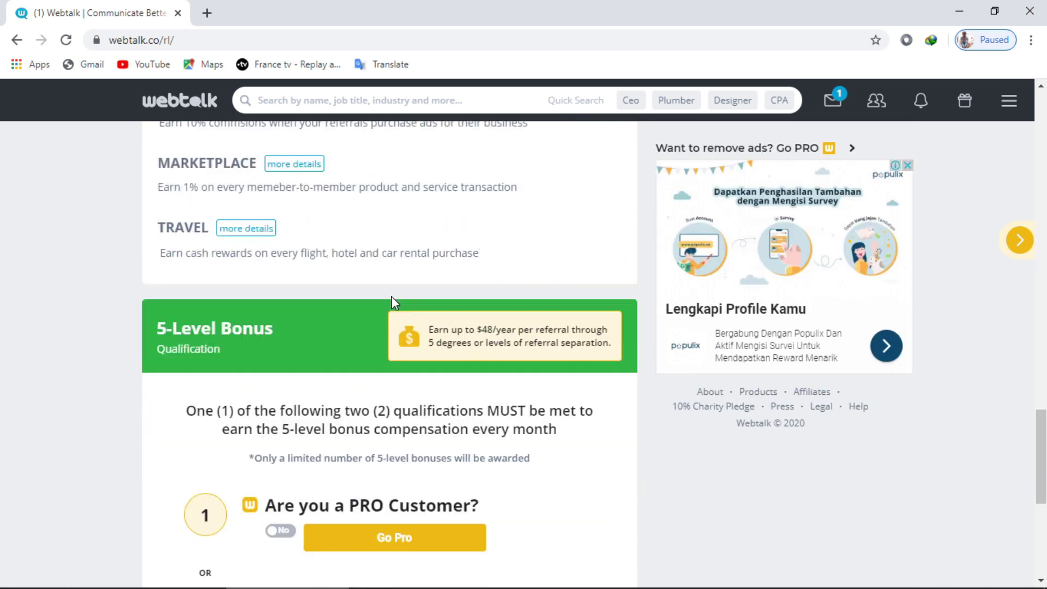
Review the 5-Level Bonus qualifications and open the PRO upgrade page.
{"action": "scroll", "coordinate": [392, 294], "scroll_direction": "down", "scroll_amount": 3}
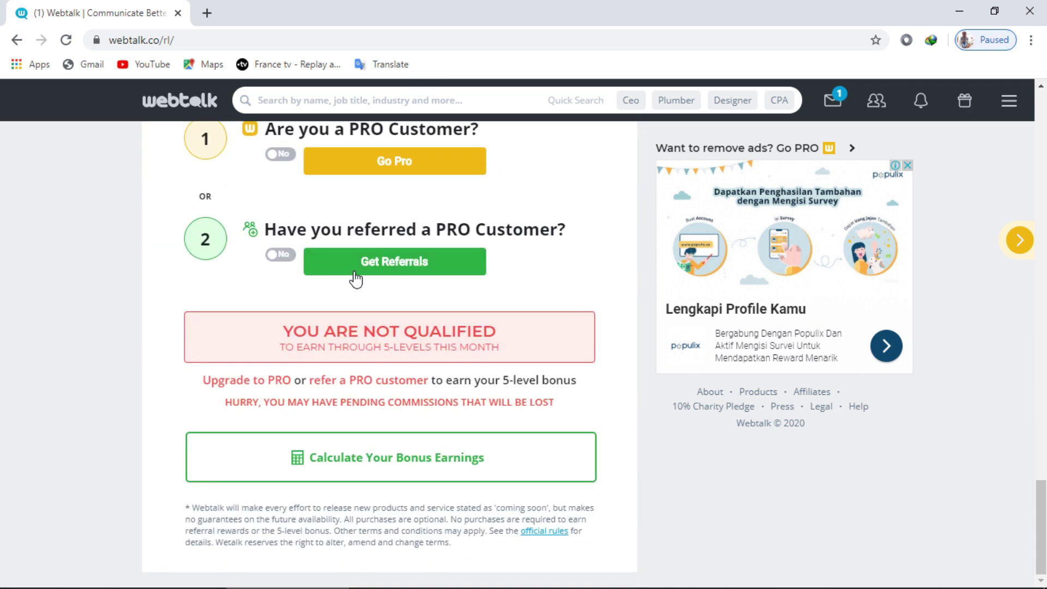
{"action": "scroll", "coordinate": [361, 240], "scroll_direction": "up", "scroll_amount": 1}
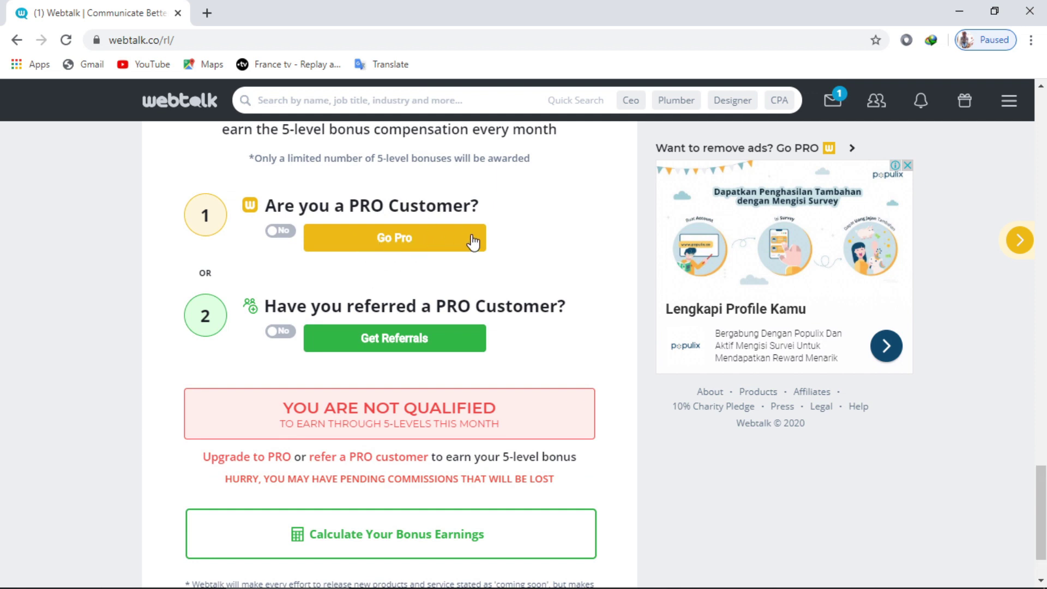
{"action": "left_click_drag", "start_coordinate": [392, 206], "coordinate": [348, 205]}
{"action": "left_click", "coordinate": [526, 204]}
{"action": "left_click", "coordinate": [374, 239]}
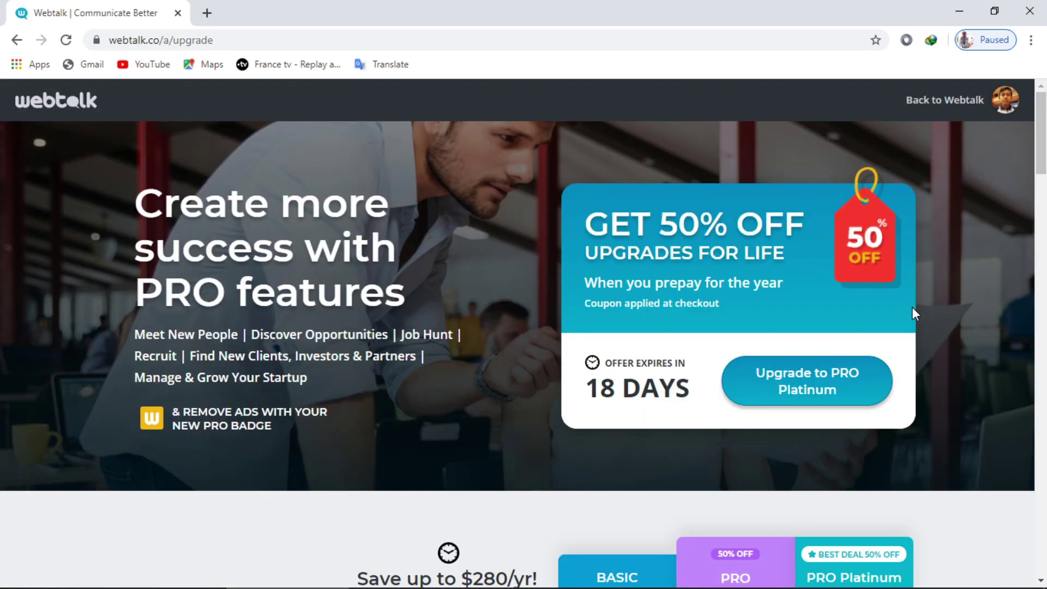
Compare the BASIC, PRO and PRO Platinum plans' prices and features on the upgrade page.
{"action": "scroll", "coordinate": [876, 310], "scroll_direction": "down", "scroll_amount": 7}
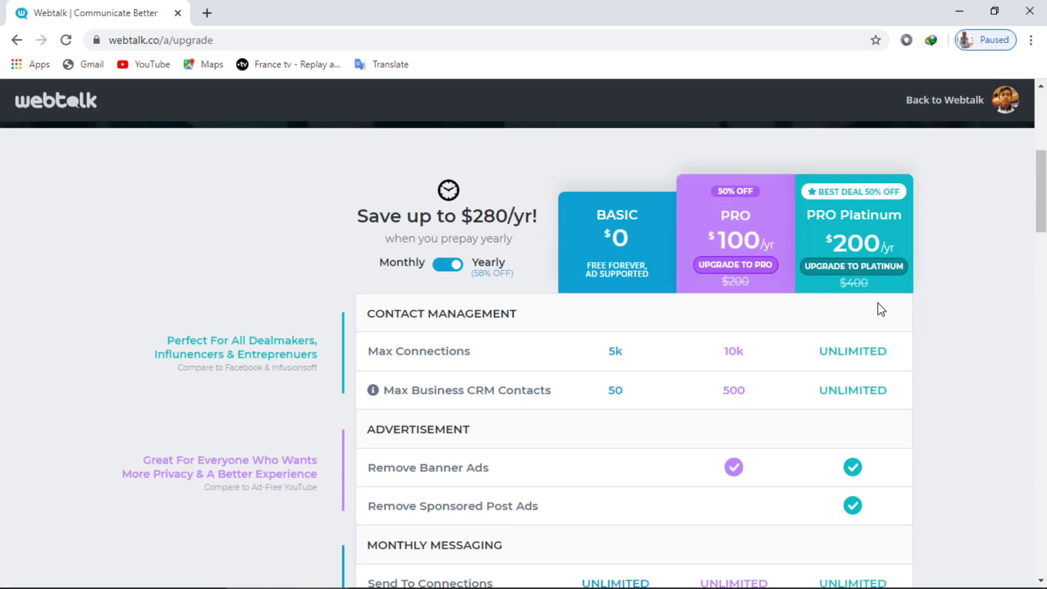
{"action": "mouse_move", "coordinate": [656, 211]}
{"action": "left_mouse_down"}
{"action": "mouse_move", "coordinate": [597, 215]}
{"action": "mouse_move", "coordinate": [670, 214]}
{"action": "left_mouse_up"}
{"action": "left_click", "coordinate": [661, 214]}
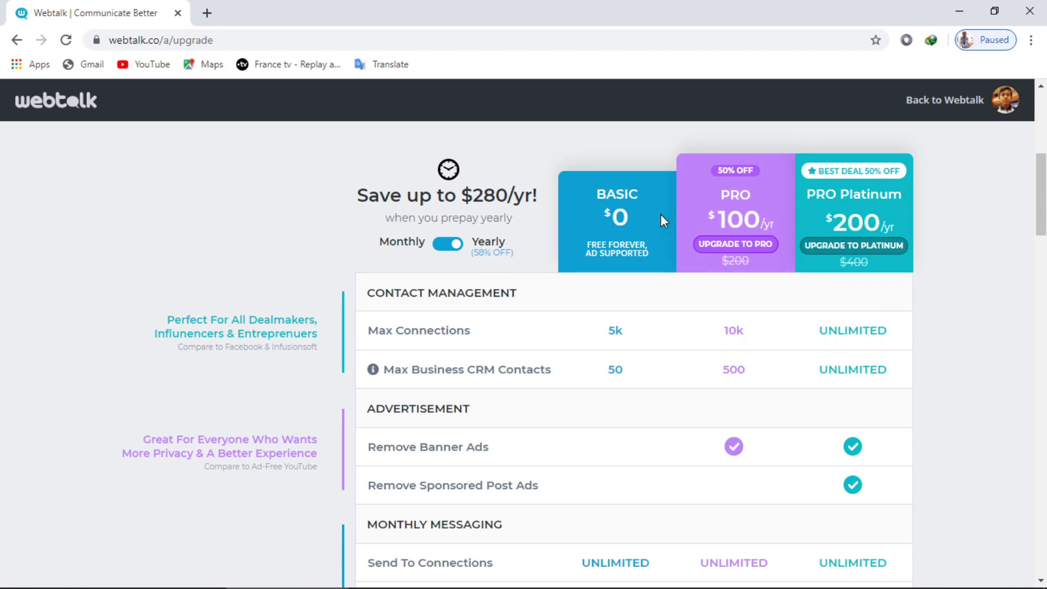
{"action": "scroll", "coordinate": [535, 236], "scroll_direction": "down", "scroll_amount": 2}
{"action": "scroll", "coordinate": [849, 271], "scroll_direction": "up", "scroll_amount": 2}
{"action": "scroll", "coordinate": [709, 333], "scroll_direction": "down", "scroll_amount": 10}
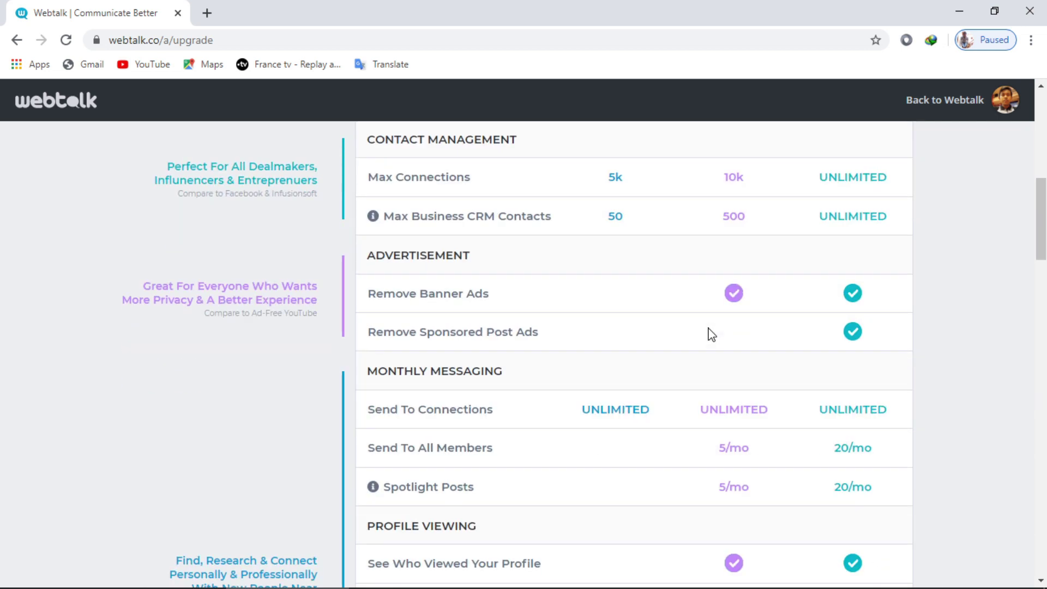
{"action": "scroll", "coordinate": [713, 329], "scroll_direction": "down", "scroll_amount": 3}
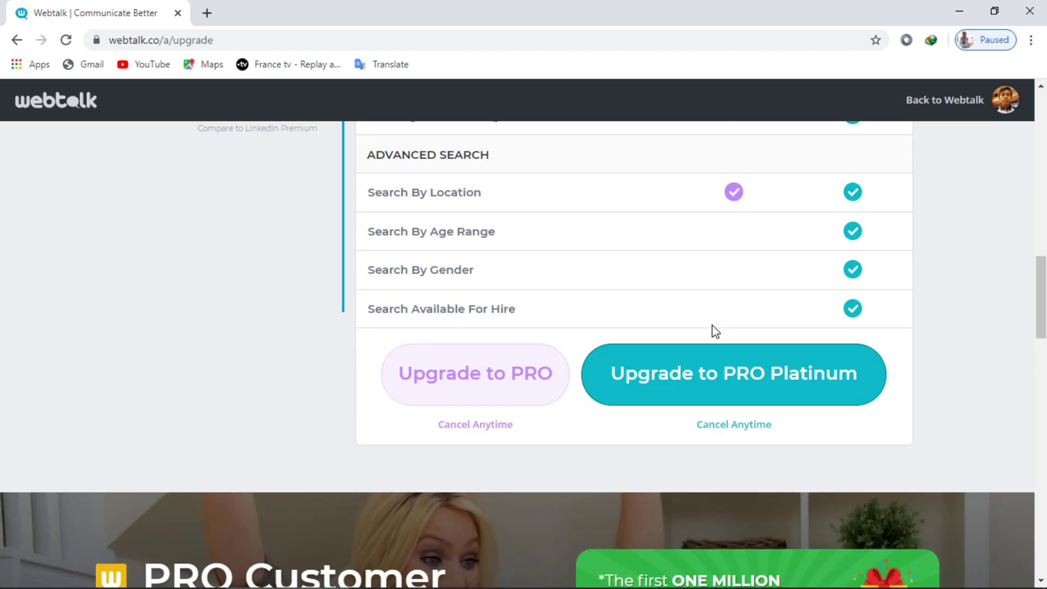
{"action": "scroll", "coordinate": [962, 378], "scroll_direction": "up", "scroll_amount": 20}
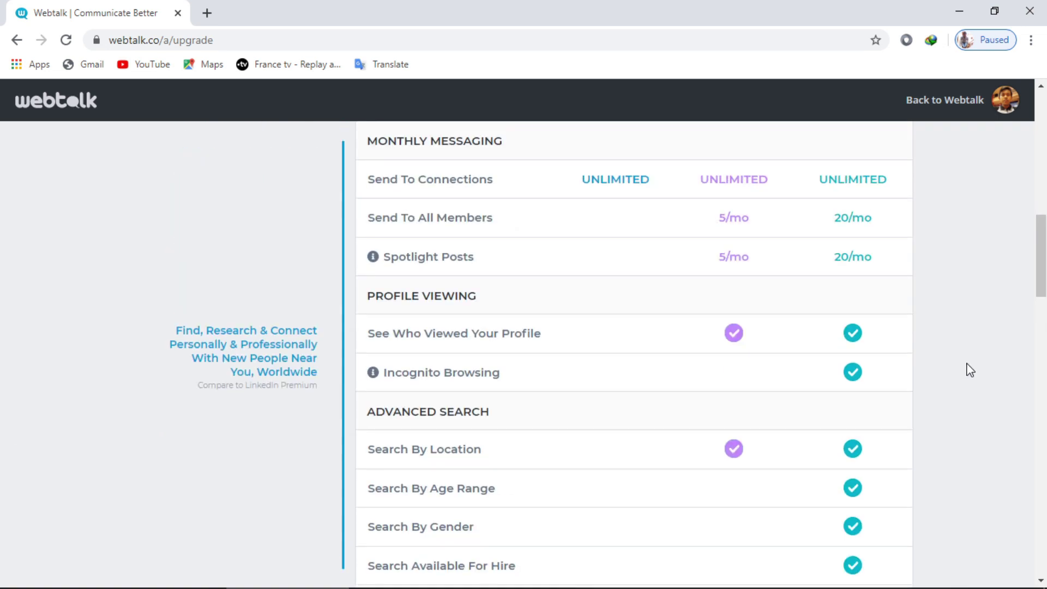
{"action": "scroll", "coordinate": [709, 486], "scroll_direction": "down", "scroll_amount": 5}
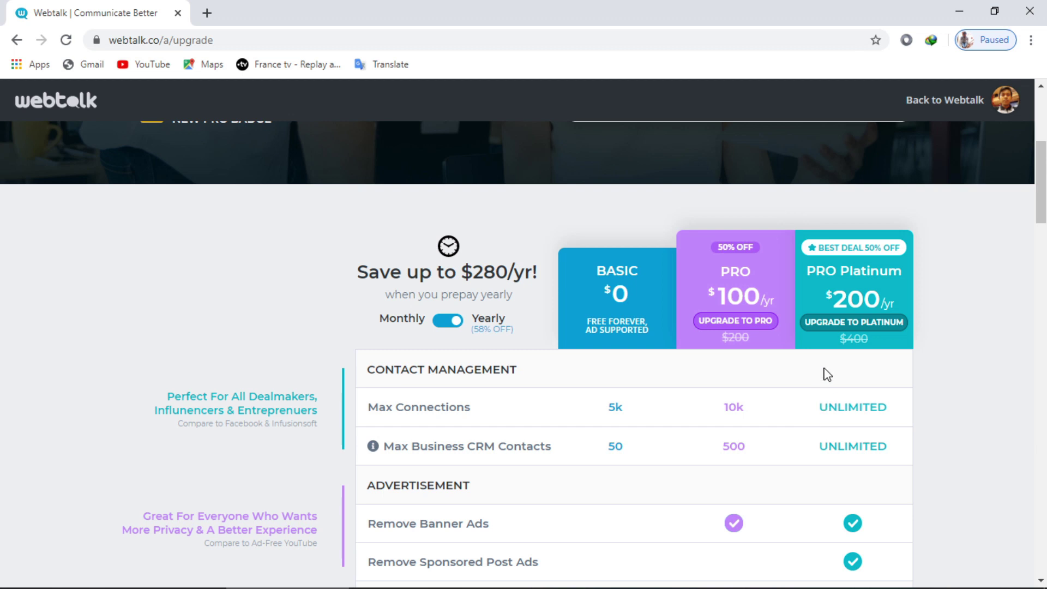
{"action": "scroll", "coordinate": [827, 374], "scroll_direction": "up", "scroll_amount": 5}
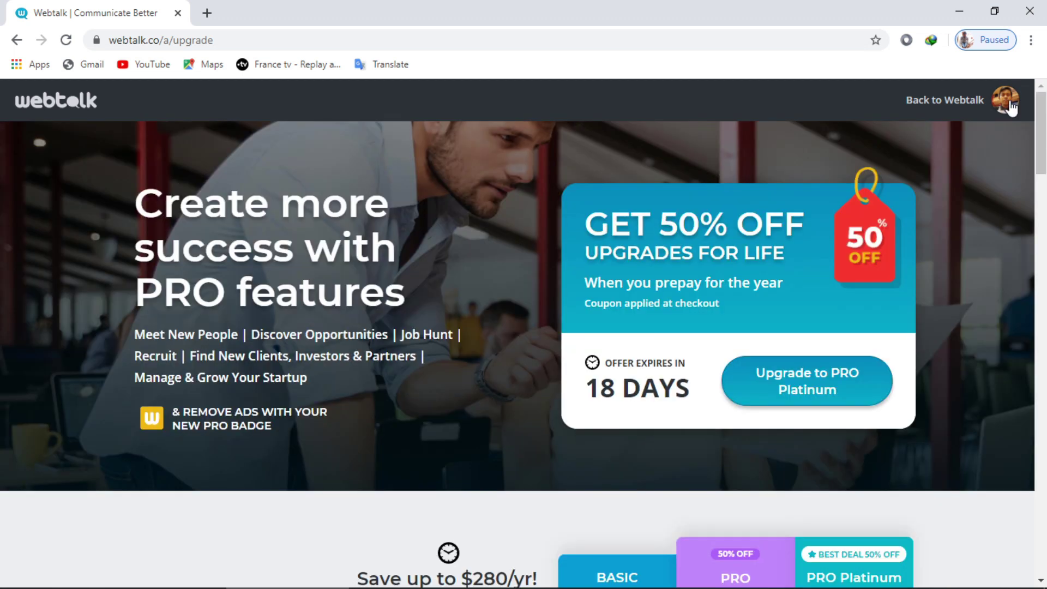
Return to the Webtalk newsfeed and open the Cash Rewards Program.
{"action": "left_click", "coordinate": [89, 105]}
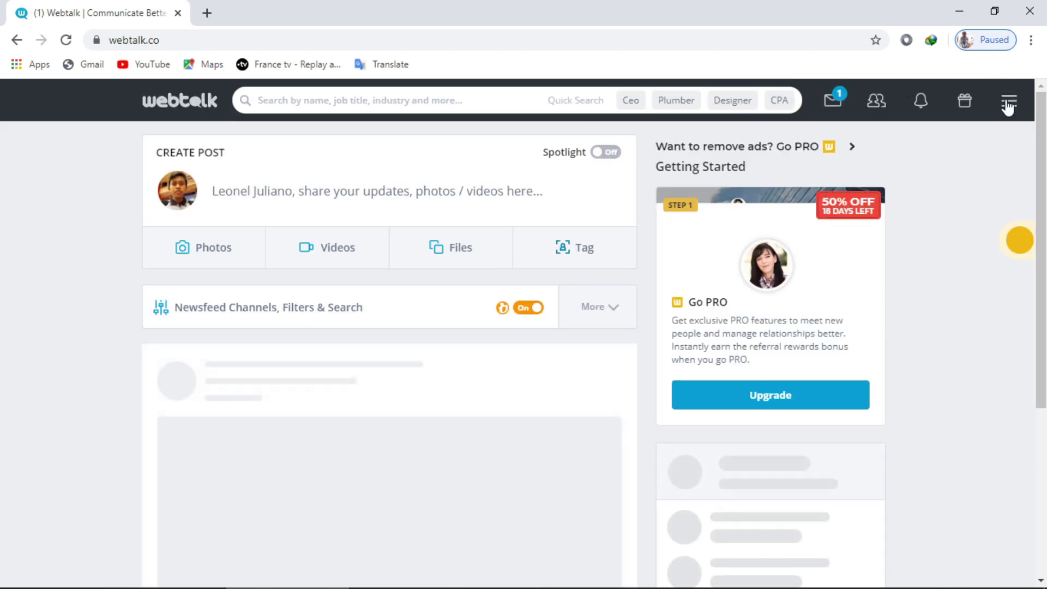
{"action": "left_click", "coordinate": [1008, 99]}
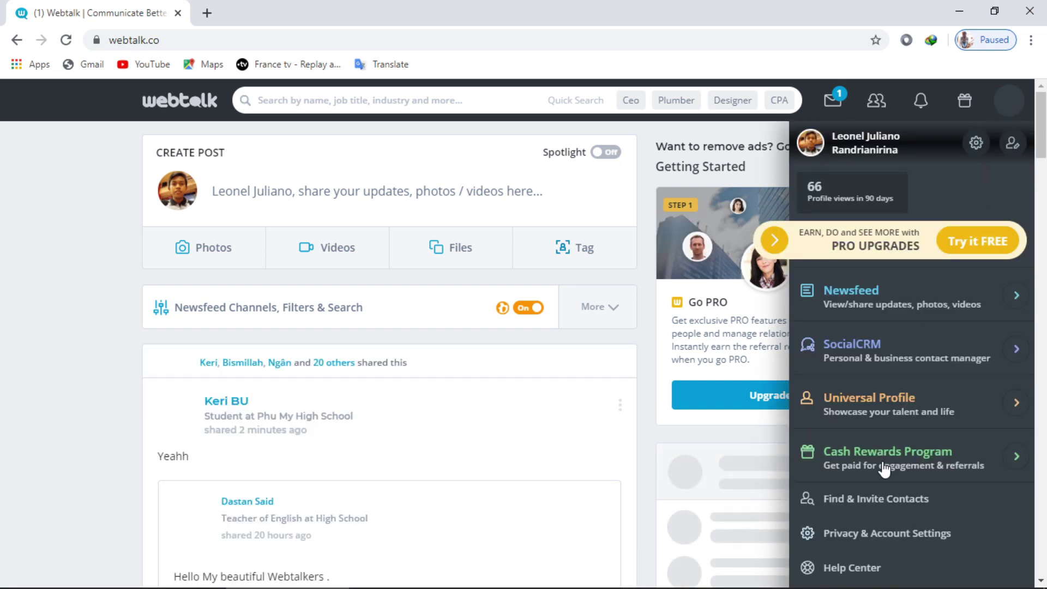
{"action": "left_click", "coordinate": [882, 463]}
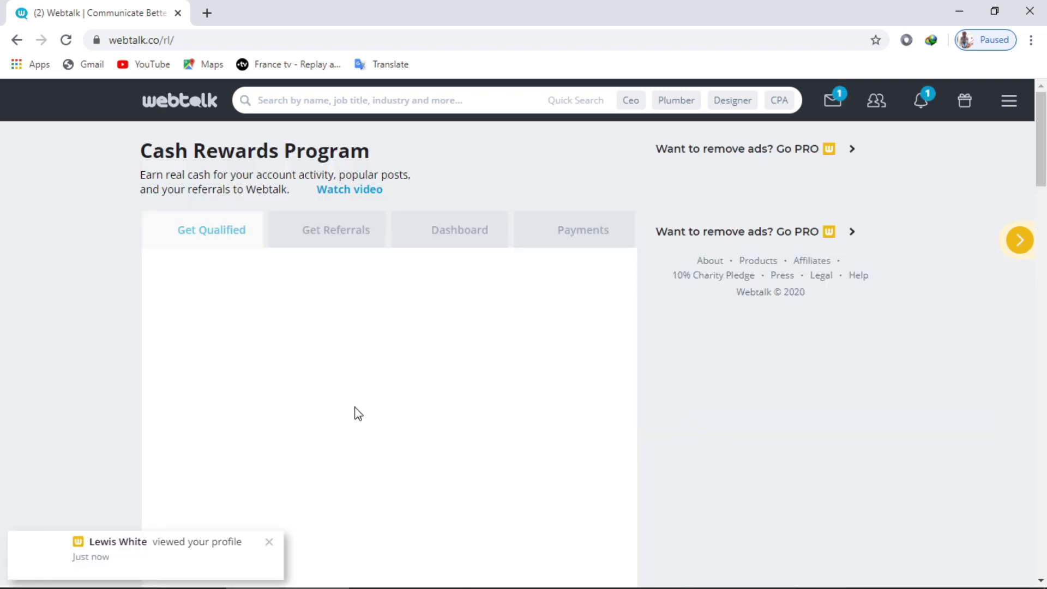
Open the bonus earnings calculator below the 5-Level Bonus qualifications.
{"action": "scroll", "coordinate": [358, 406], "scroll_direction": "down", "scroll_amount": 10}
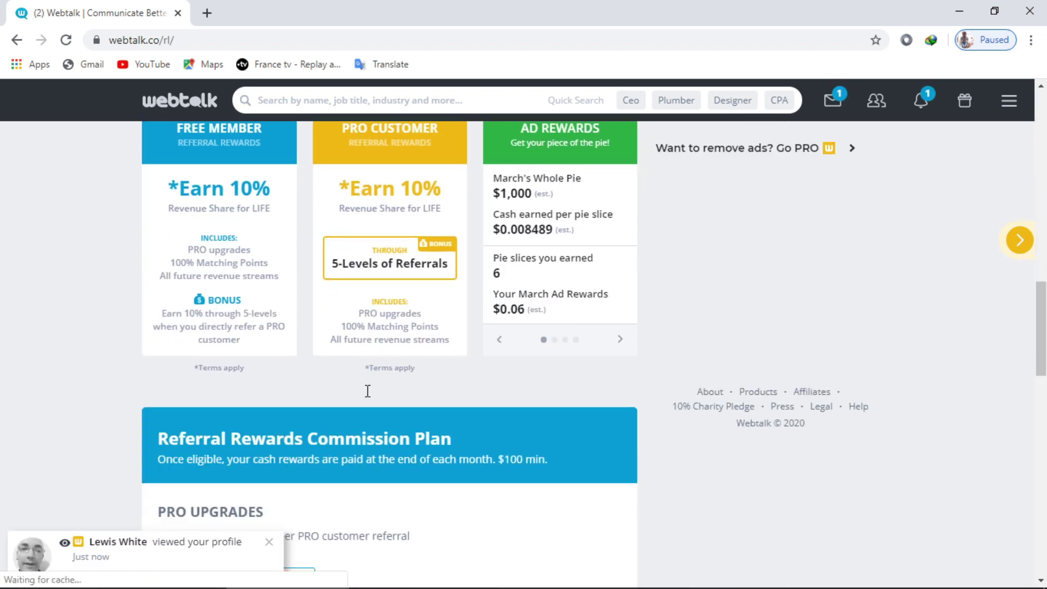
{"action": "scroll", "coordinate": [367, 391], "scroll_direction": "down", "scroll_amount": 10}
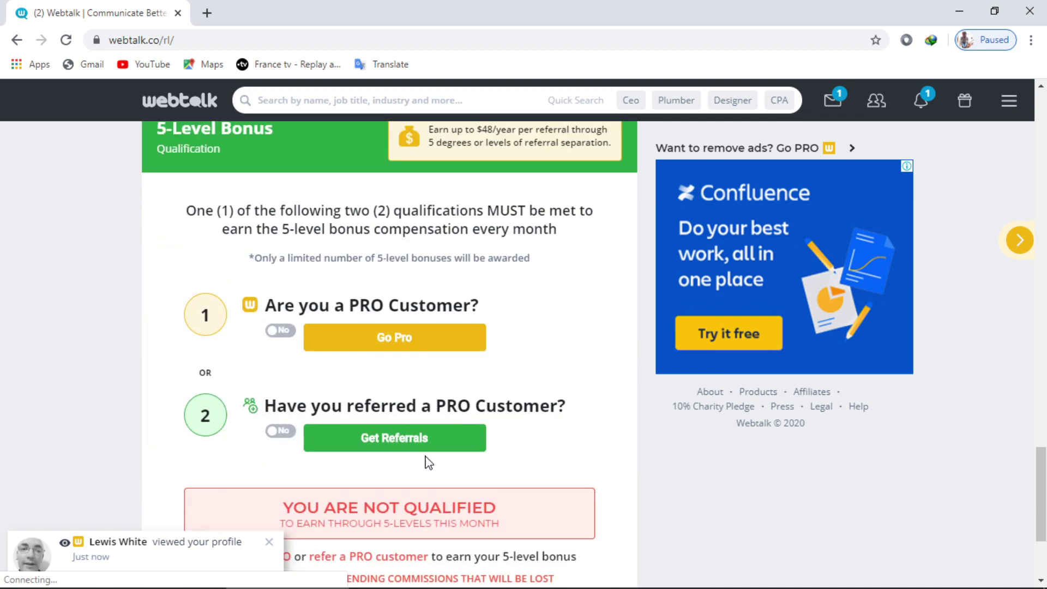
{"action": "scroll", "coordinate": [425, 460], "scroll_direction": "down", "scroll_amount": 3}
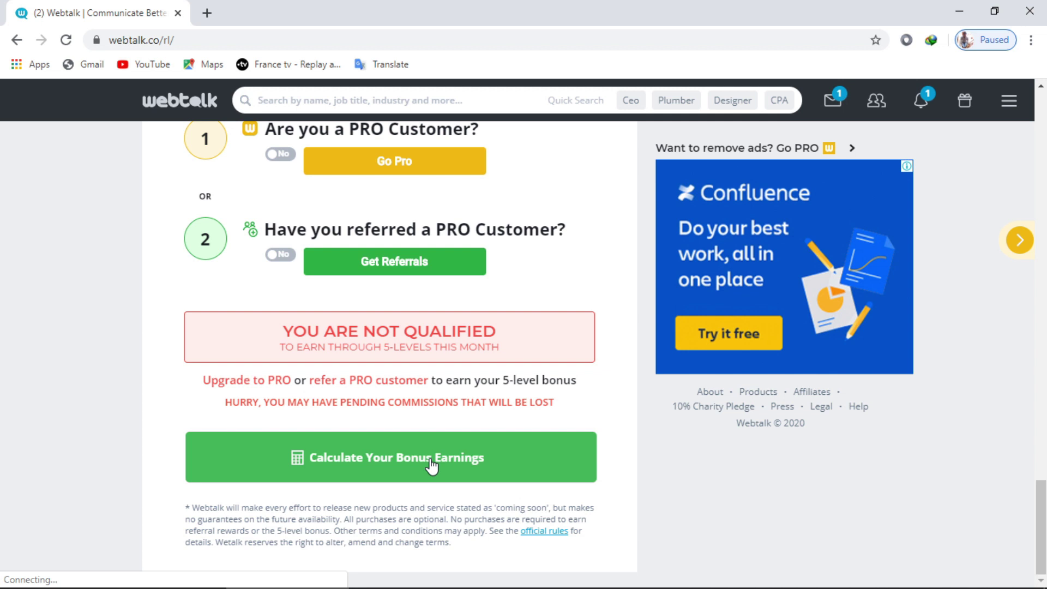
{"action": "left_click", "coordinate": [431, 465]}
{"action": "left_click", "coordinate": [237, 462]}
{"action": "left_click", "coordinate": [702, 468]}
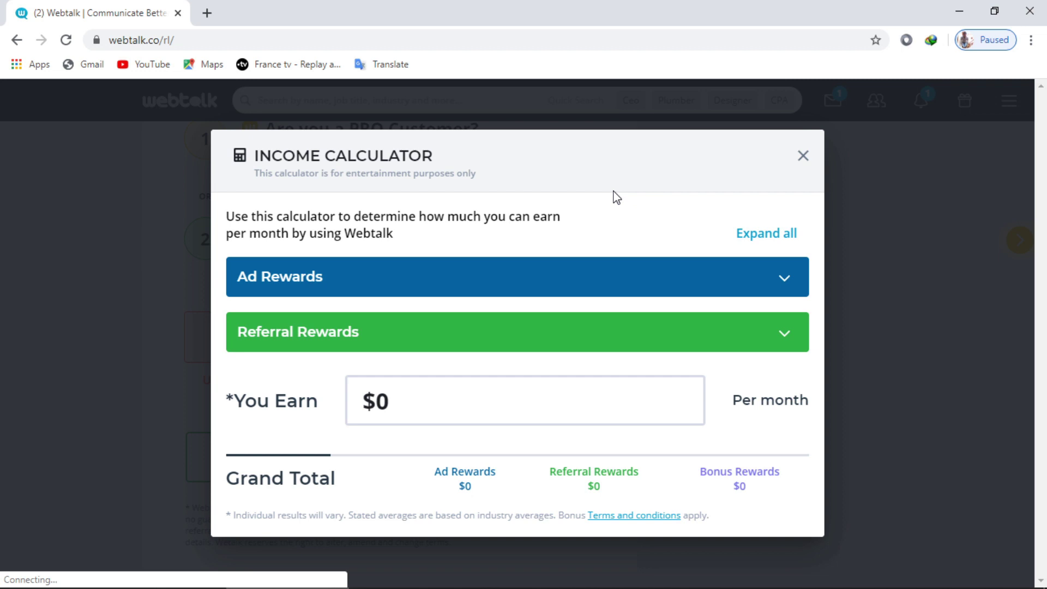
Enter 2000 Engagement Points and 100000 Influencer Points per month under Ad Rewards and check the estimated monthly earnings.
{"action": "left_click", "coordinate": [781, 282]}
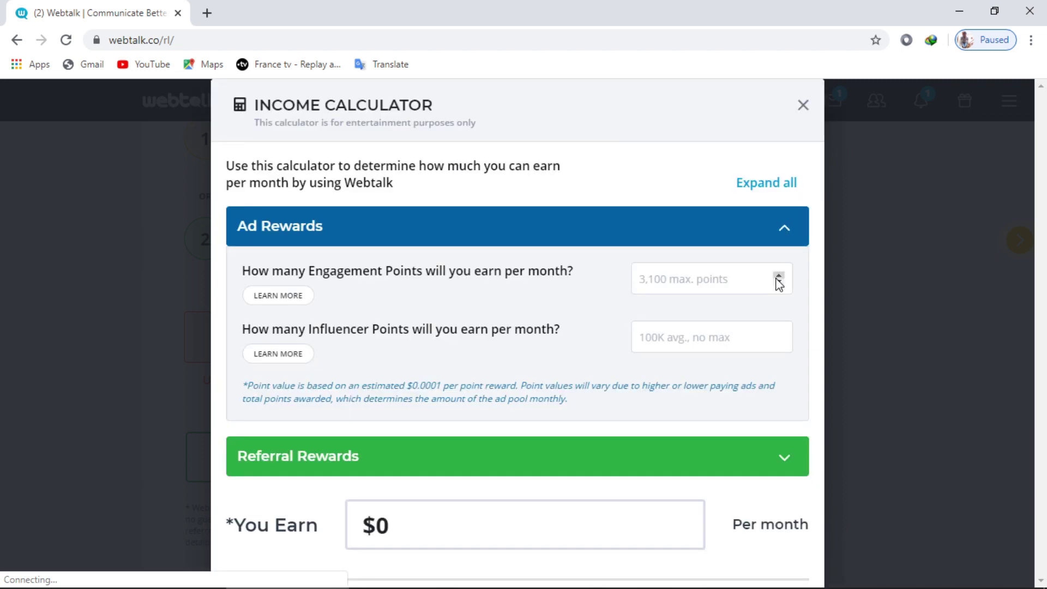
{"action": "left_click", "coordinate": [675, 290]}
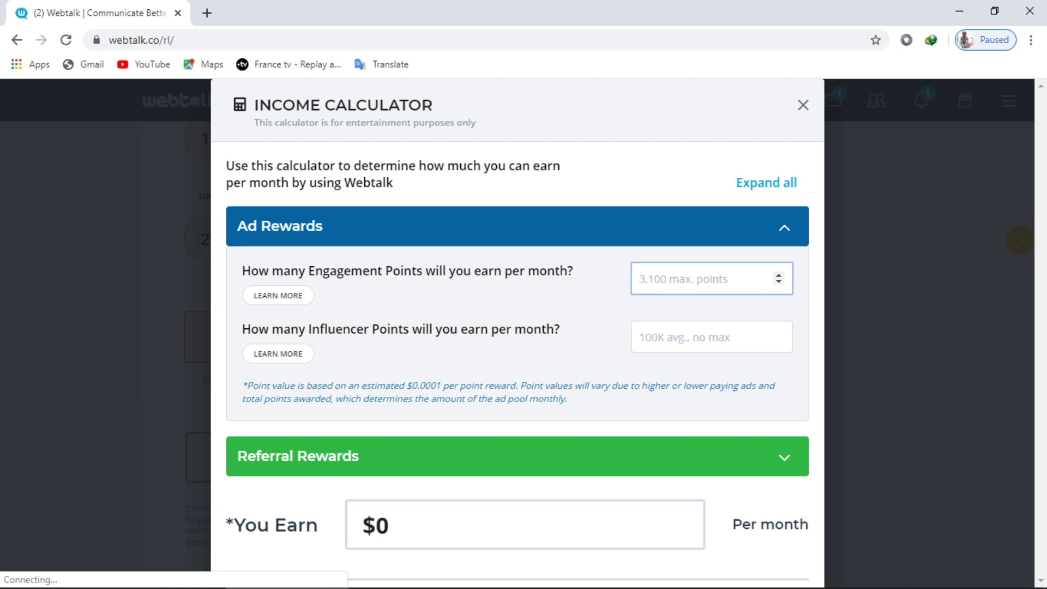
{"action": "type", "text": "2000"}
{"action": "left_click", "coordinate": [692, 341]}
{"action": "type", "text": "100"}
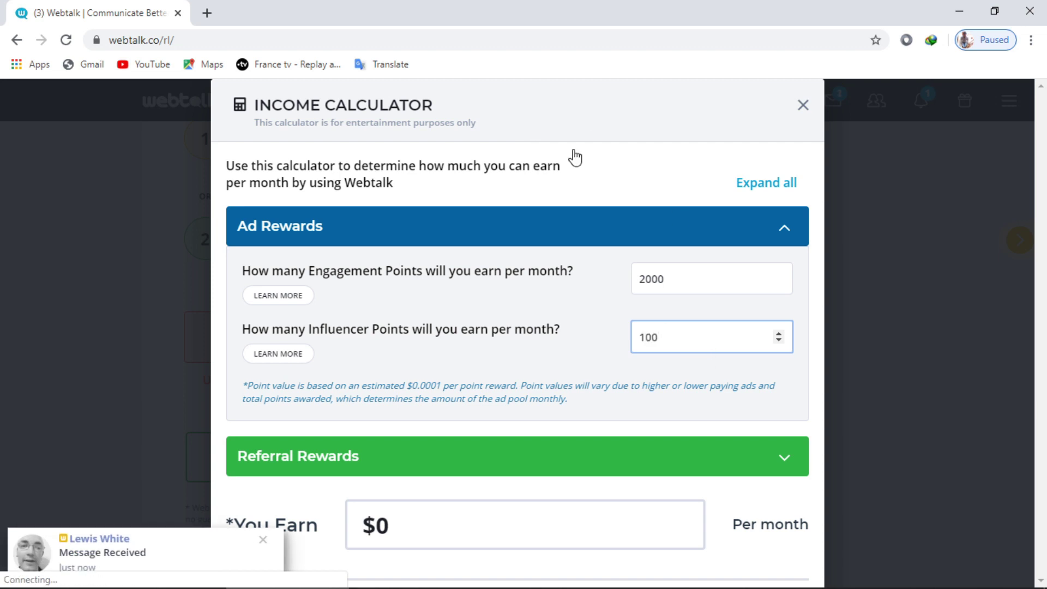
{"action": "type", "text": "000"}
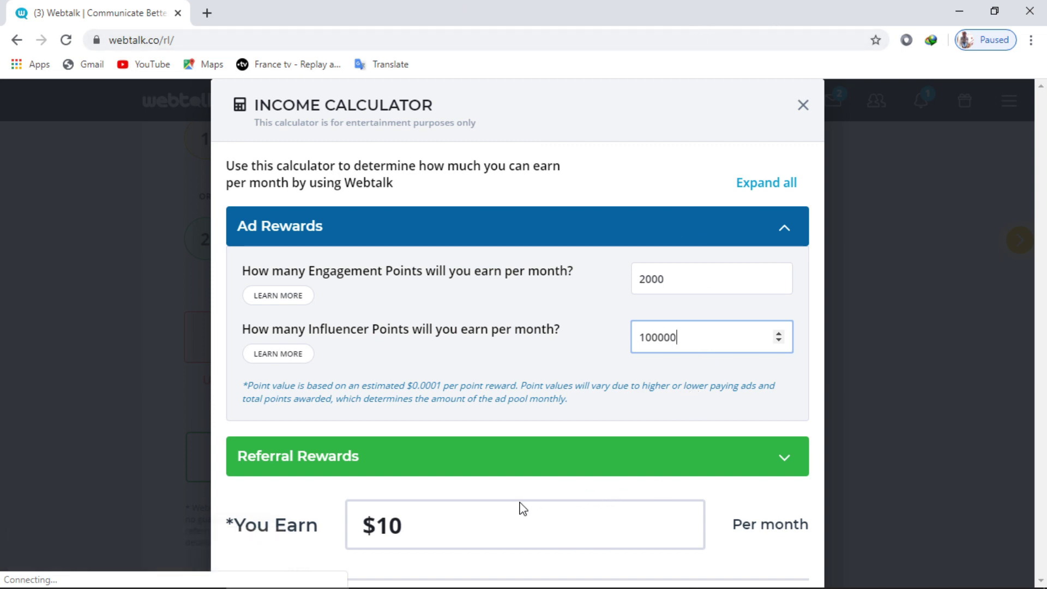
{"action": "left_click_drag", "start_coordinate": [431, 526], "coordinate": [356, 527]}
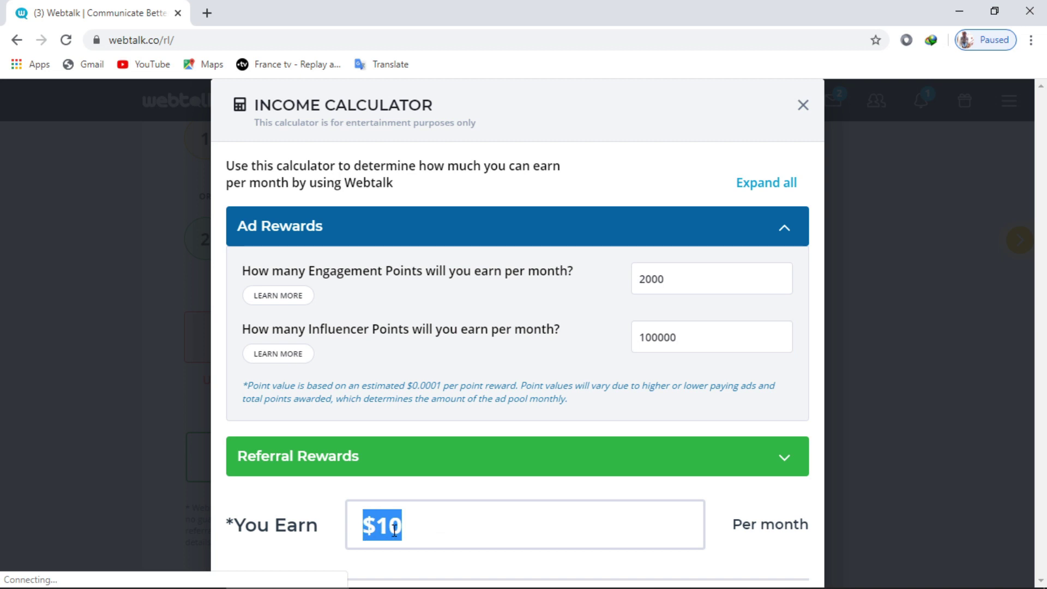
{"action": "left_click", "coordinate": [432, 530]}
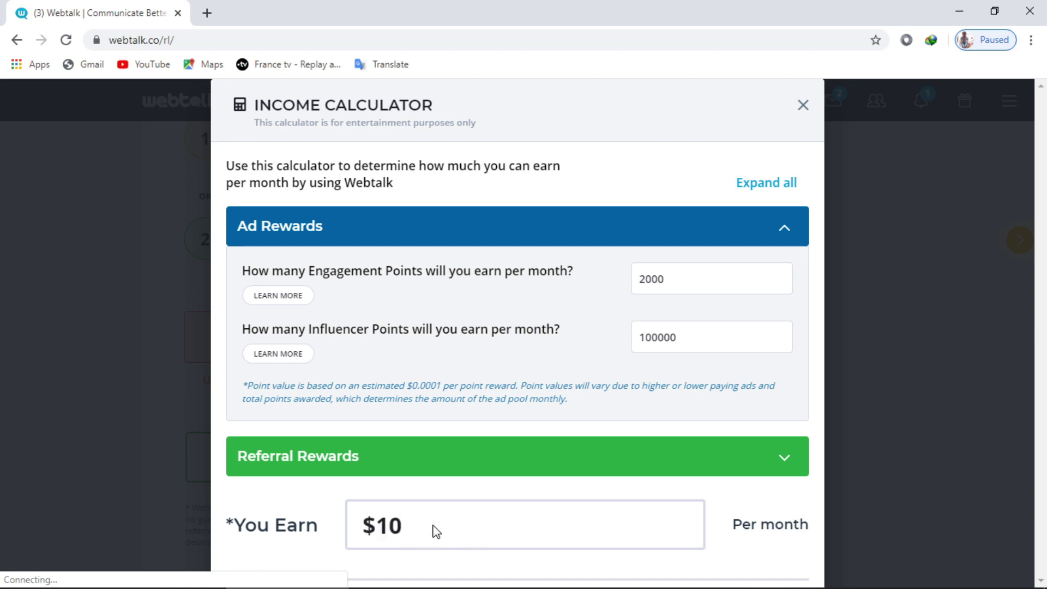
{"action": "left_click_drag", "start_coordinate": [442, 532], "coordinate": [358, 533]}
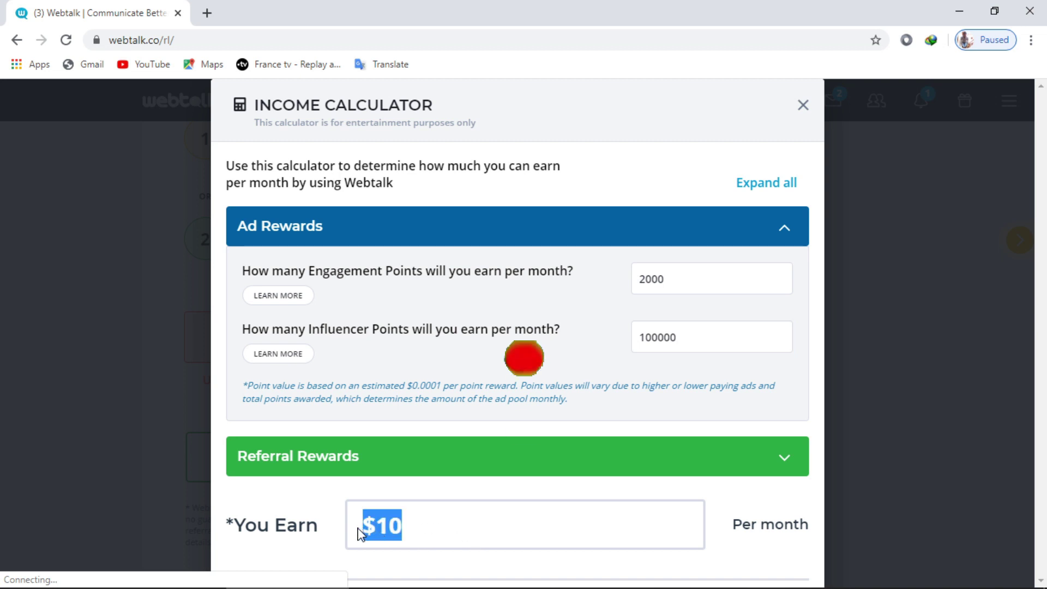
{"action": "left_click", "coordinate": [458, 529]}
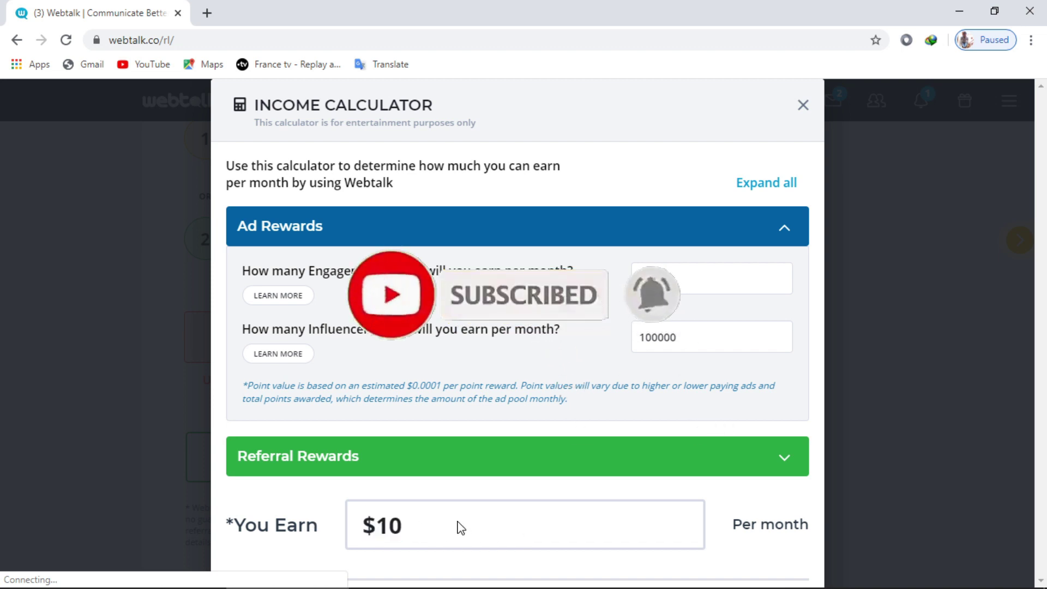
Collapse Ad Rewards and fill in Referral Rewards with 2000 invited people, 497 points per referral and a 1% PRO upgrade rate.
{"action": "left_click", "coordinate": [786, 233]}
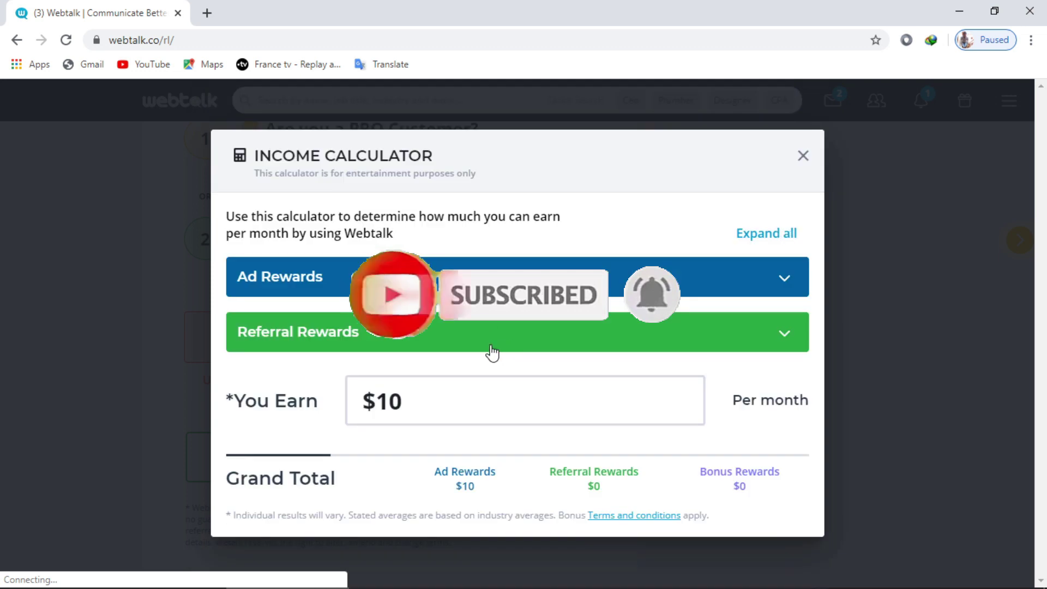
{"action": "left_click", "coordinate": [782, 337]}
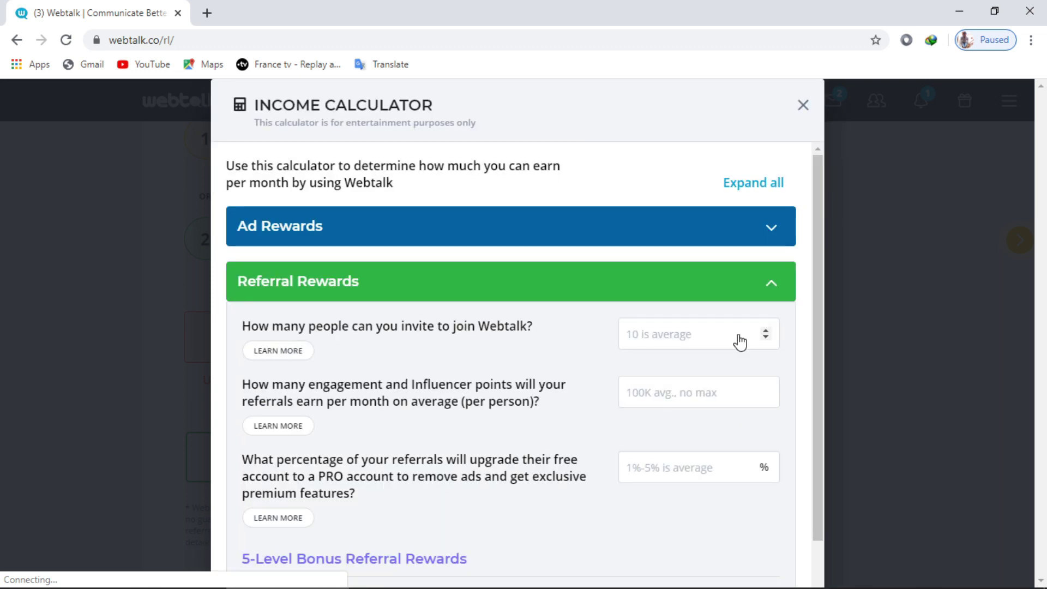
{"action": "left_click", "coordinate": [668, 344]}
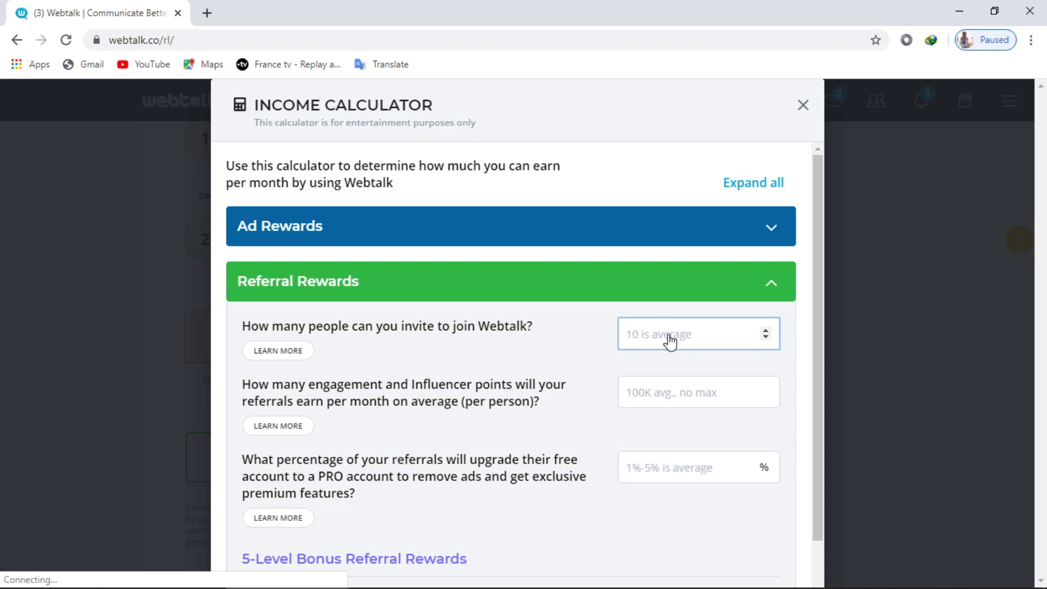
{"action": "type", "text": "2000"}
{"action": "left_click", "coordinate": [703, 397]}
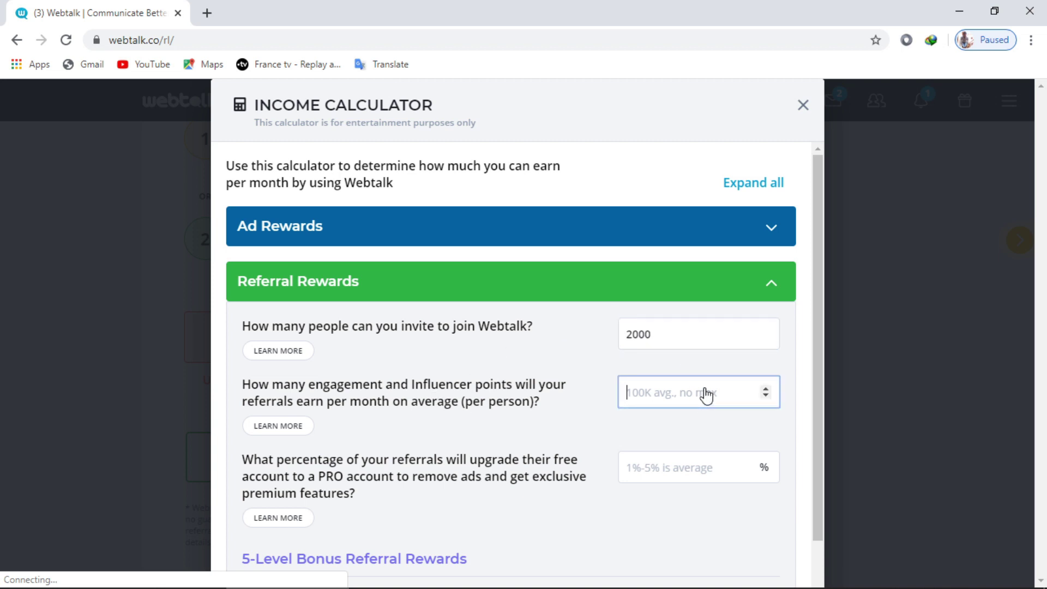
{"action": "type", "text": "500"}
{"action": "key", "text": "Down"}
{"action": "key", "text": "Down"}
{"action": "key", "text": "Down"}
{"action": "left_click", "coordinate": [648, 469]}
{"action": "type", "text": "1"}
{"action": "scroll", "coordinate": [665, 375], "scroll_direction": "down", "scroll_amount": 3}
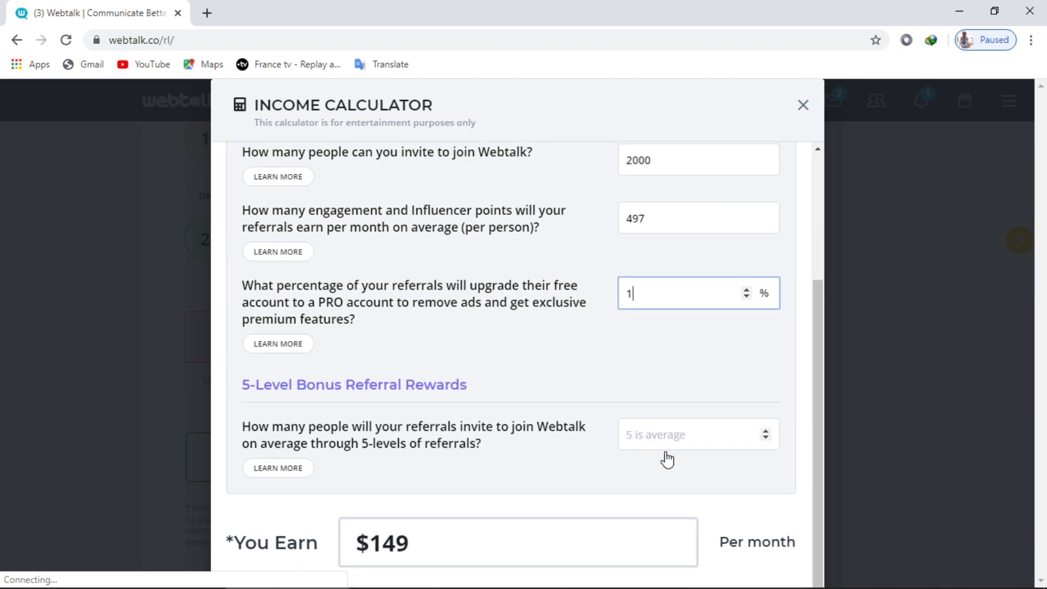
Review the estimated monthly earnings against the referral entries and close the income calculator.
{"action": "left_click_drag", "start_coordinate": [421, 556], "coordinate": [341, 549]}
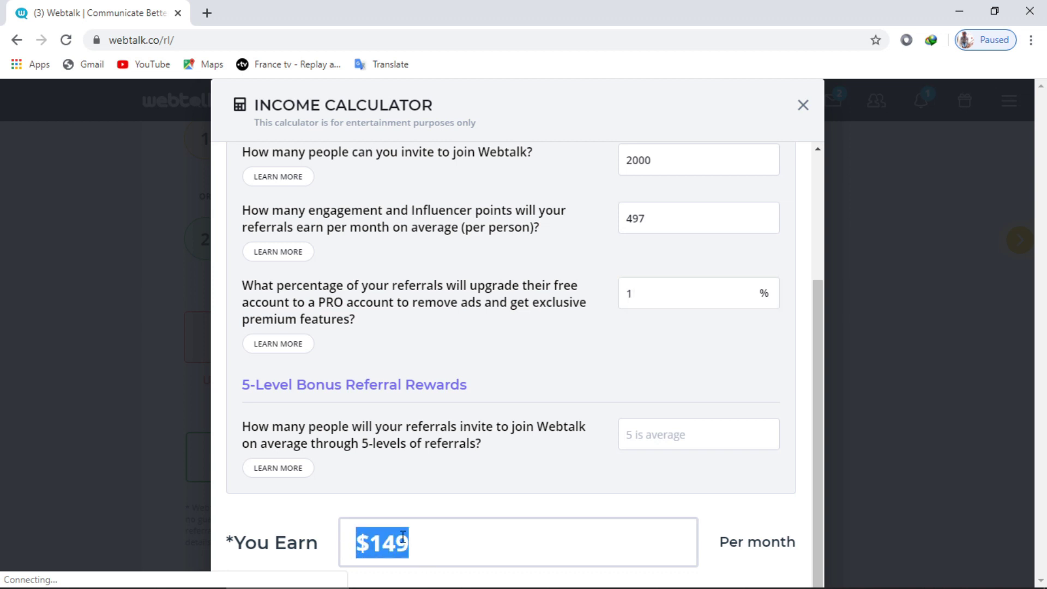
{"action": "left_click", "coordinate": [466, 547]}
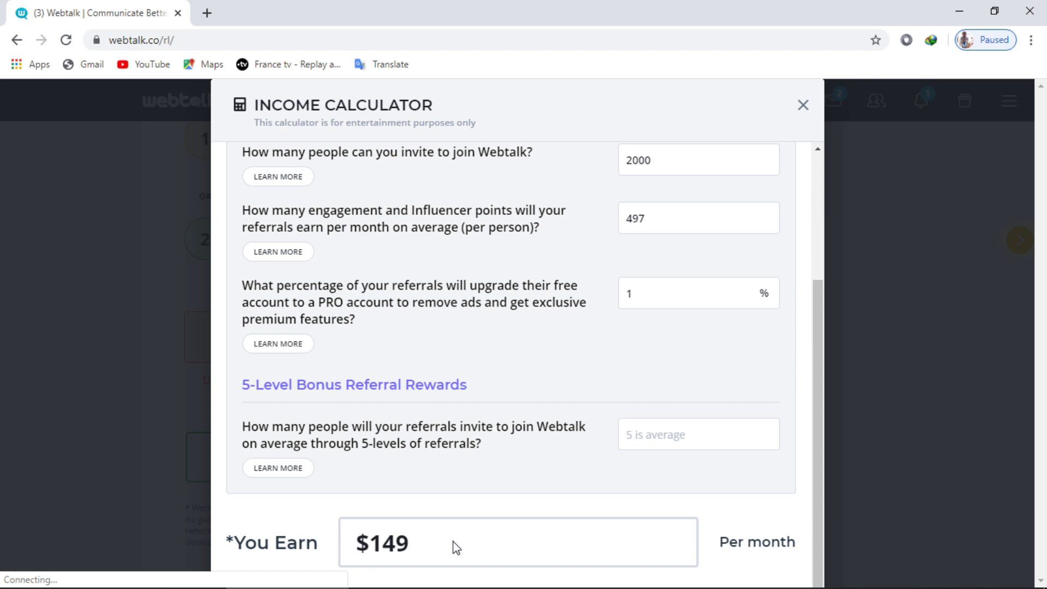
{"action": "scroll", "coordinate": [504, 449], "scroll_direction": "up", "scroll_amount": 3}
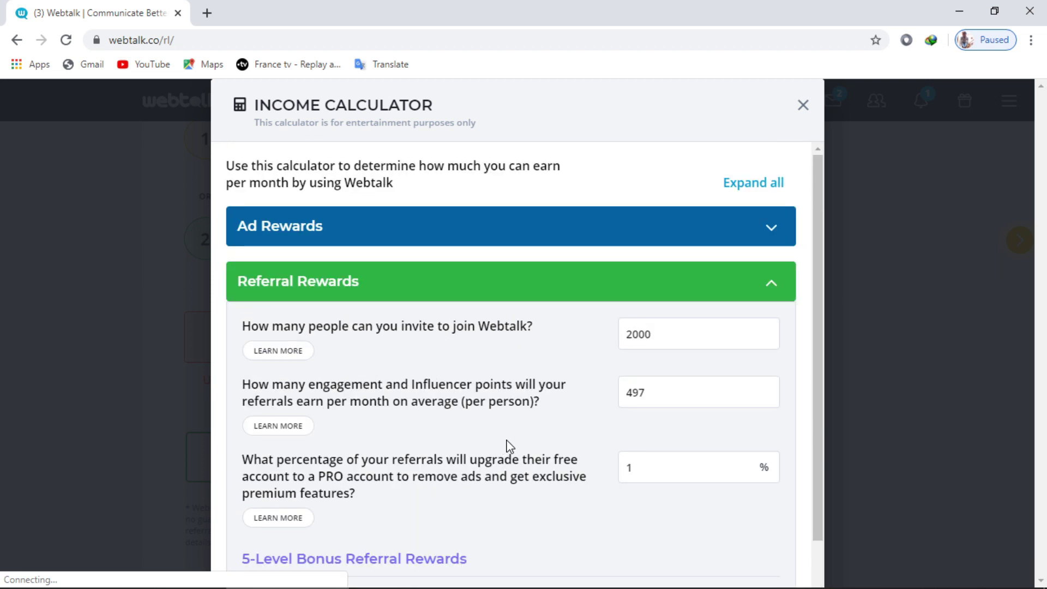
{"action": "scroll", "coordinate": [507, 446], "scroll_direction": "down", "scroll_amount": 3}
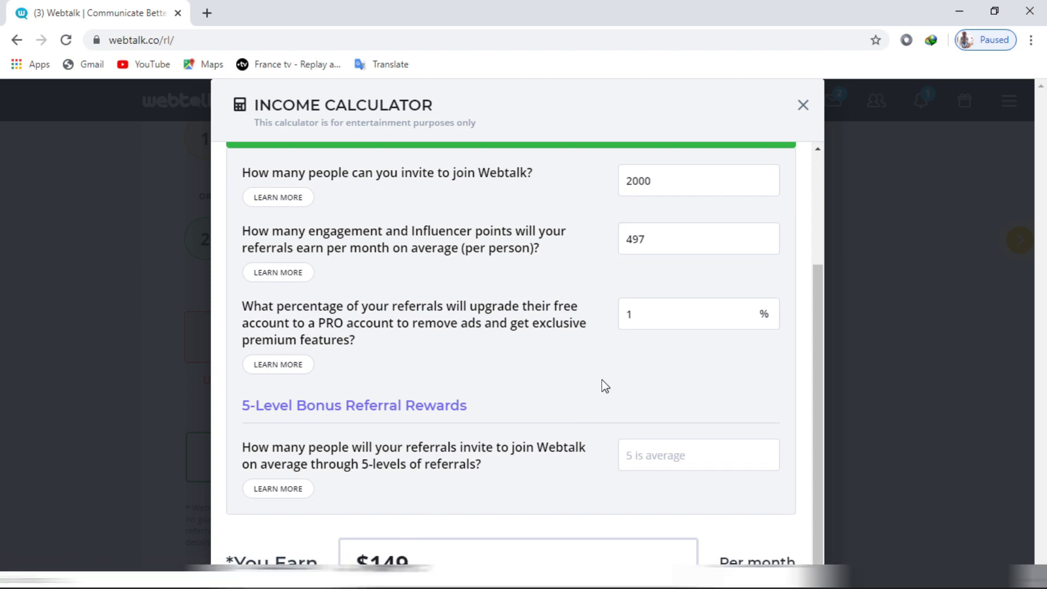
{"action": "left_click_drag", "start_coordinate": [433, 550], "coordinate": [355, 564]}
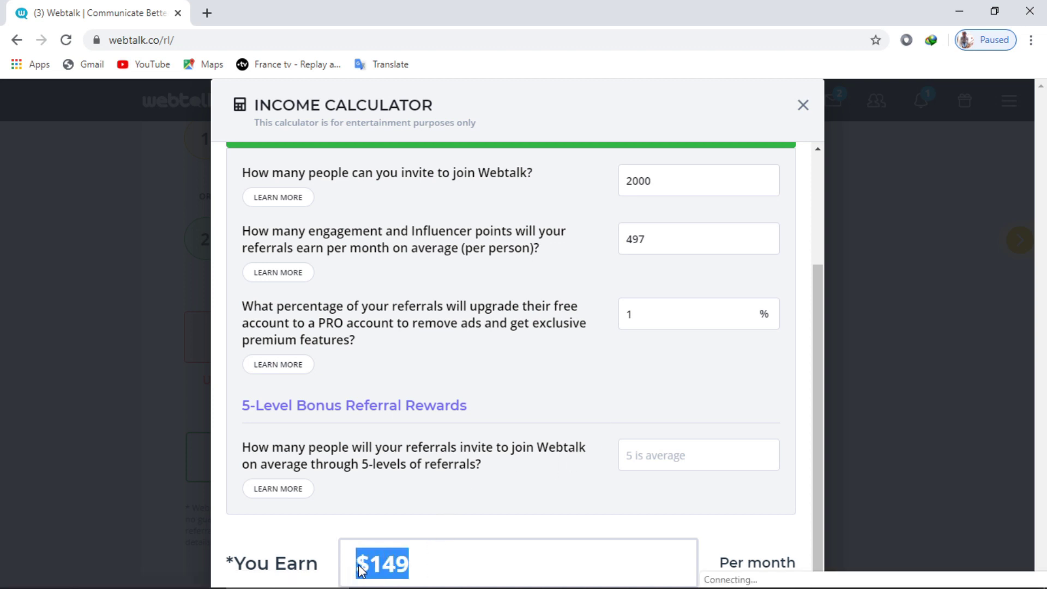
{"action": "left_click", "coordinate": [475, 560]}
{"action": "scroll", "coordinate": [620, 475], "scroll_direction": "up", "scroll_amount": 3}
{"action": "scroll", "coordinate": [620, 474], "scroll_direction": "down", "scroll_amount": 3}
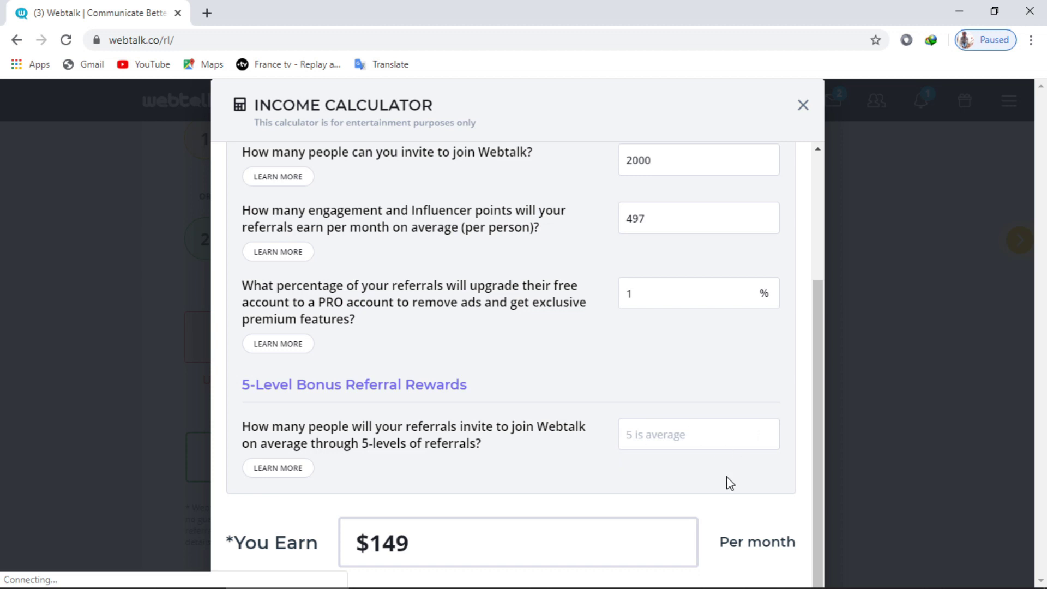
{"action": "scroll", "coordinate": [734, 480], "scroll_direction": "up", "scroll_amount": 3}
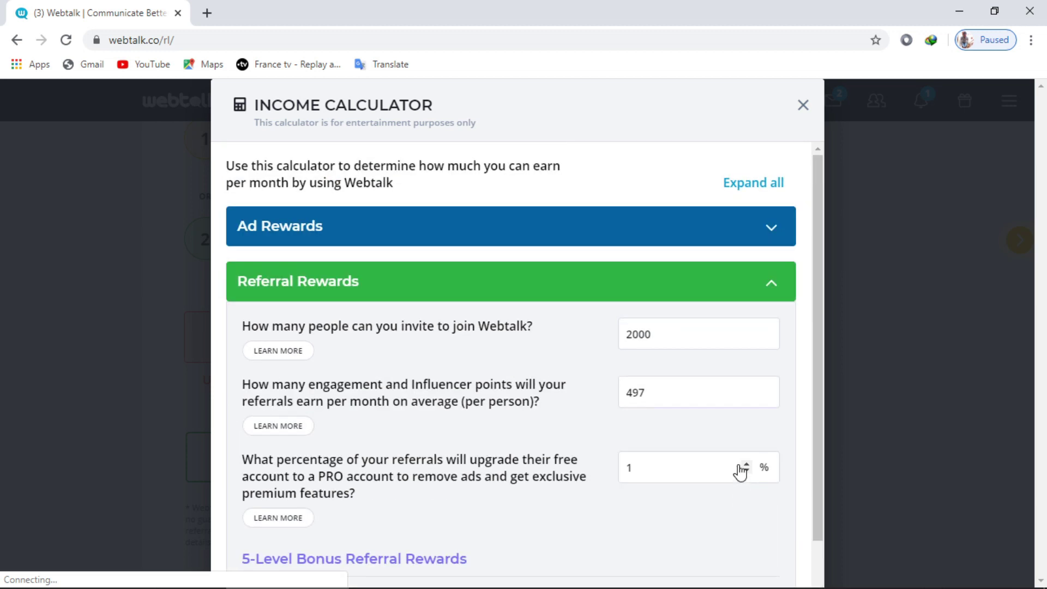
{"action": "left_click", "coordinate": [803, 106]}
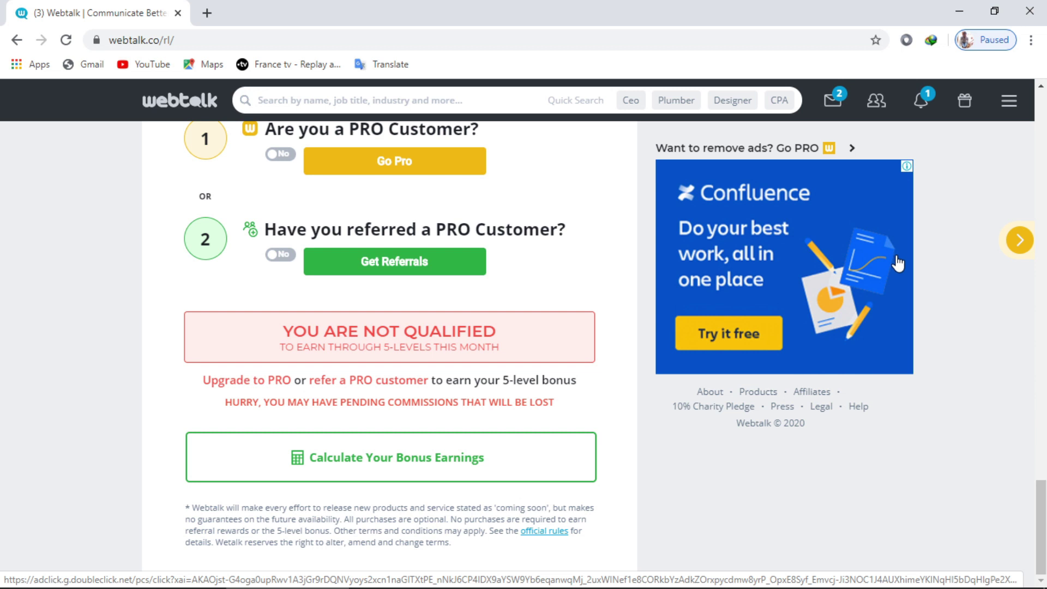
Open your own profile in editing view and look over its header, About Me text and interests.
{"action": "left_click", "coordinate": [1008, 107]}
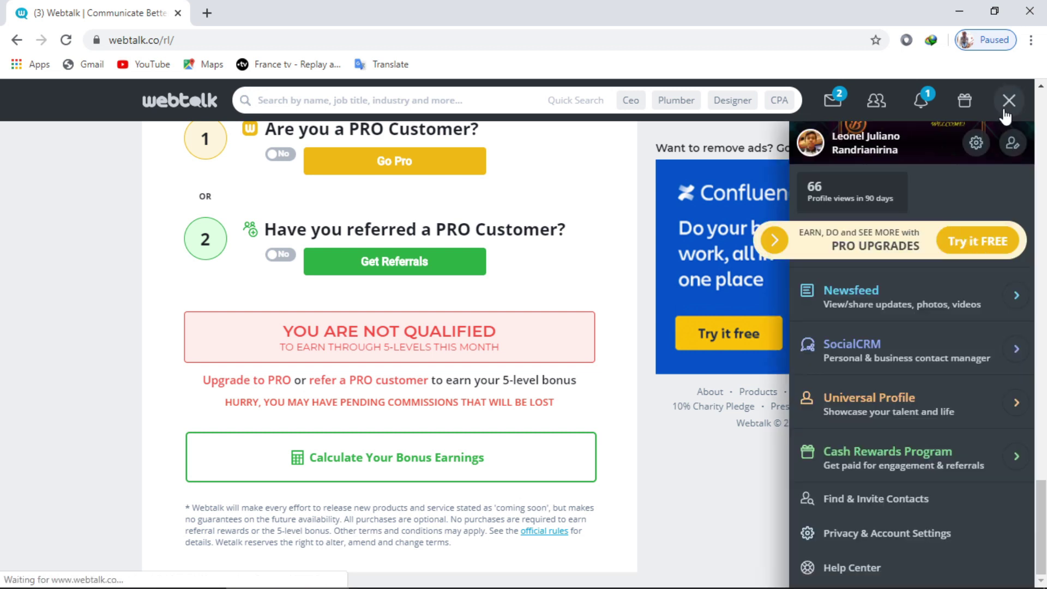
{"action": "left_click", "coordinate": [1013, 142]}
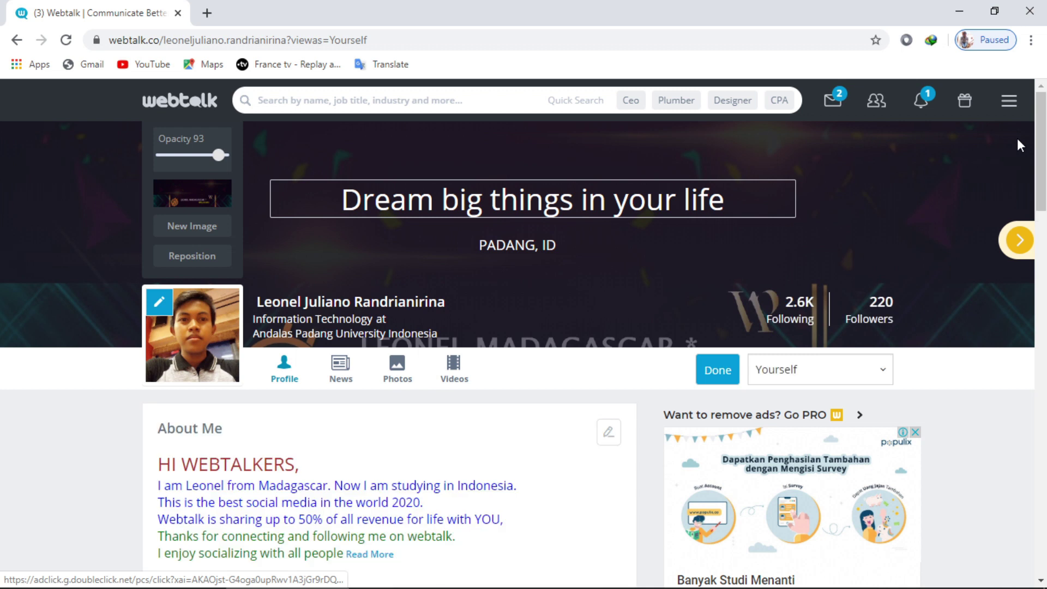
{"action": "scroll", "coordinate": [529, 255], "scroll_direction": "down", "scroll_amount": 2}
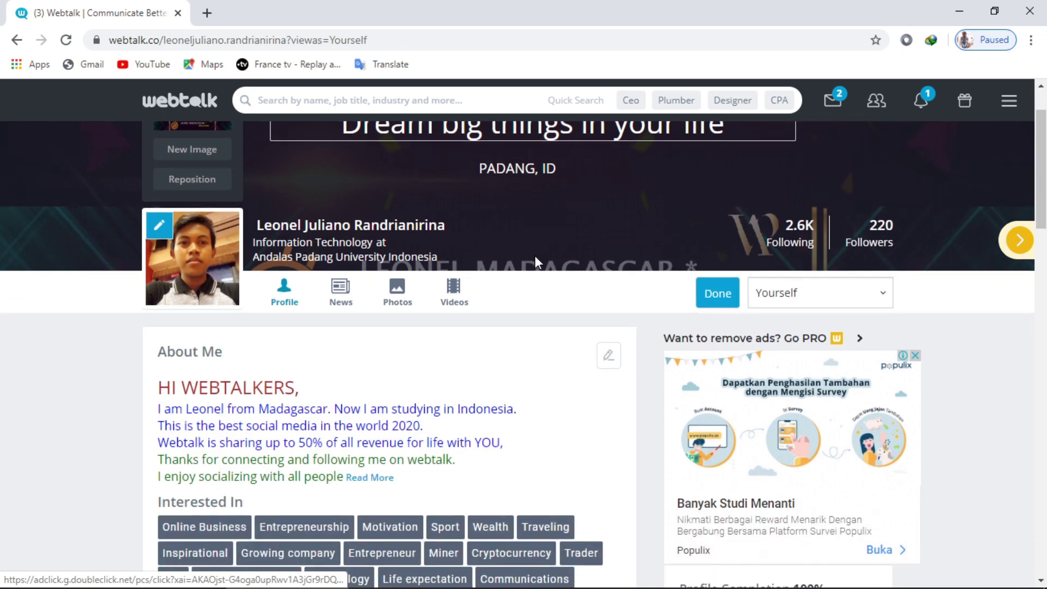
{"action": "scroll", "coordinate": [536, 261], "scroll_direction": "up", "scroll_amount": 2}
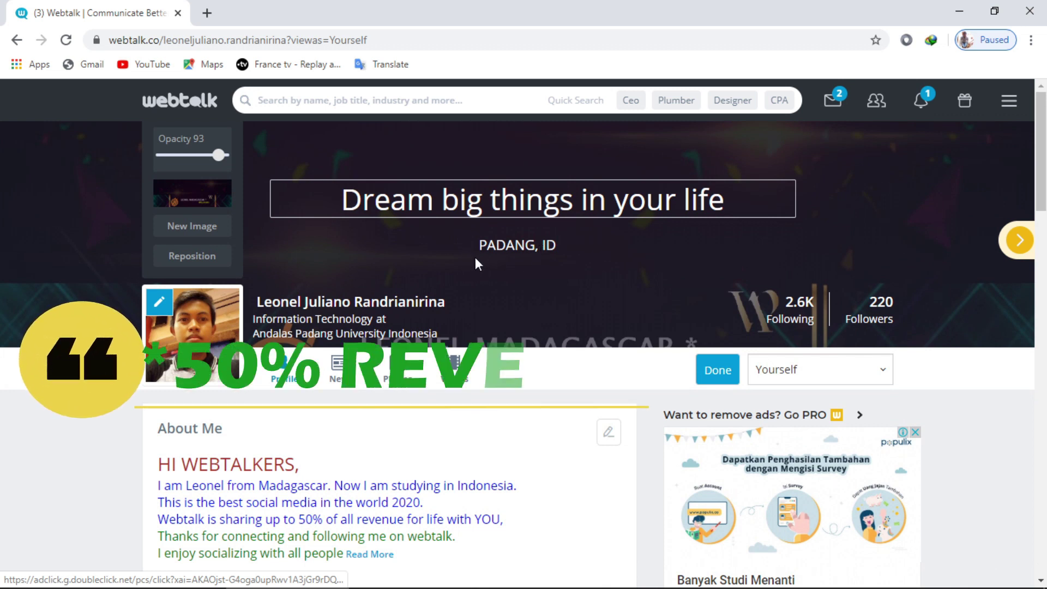
{"action": "scroll", "coordinate": [477, 261], "scroll_direction": "down", "scroll_amount": 4}
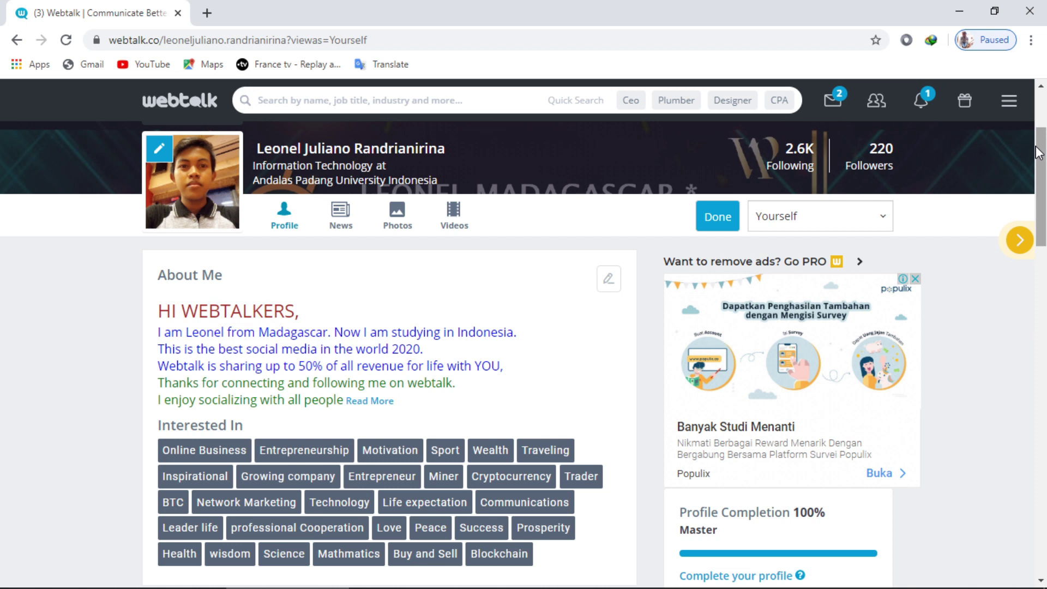
{"action": "scroll", "coordinate": [1042, 147], "scroll_direction": "up", "scroll_amount": 3}
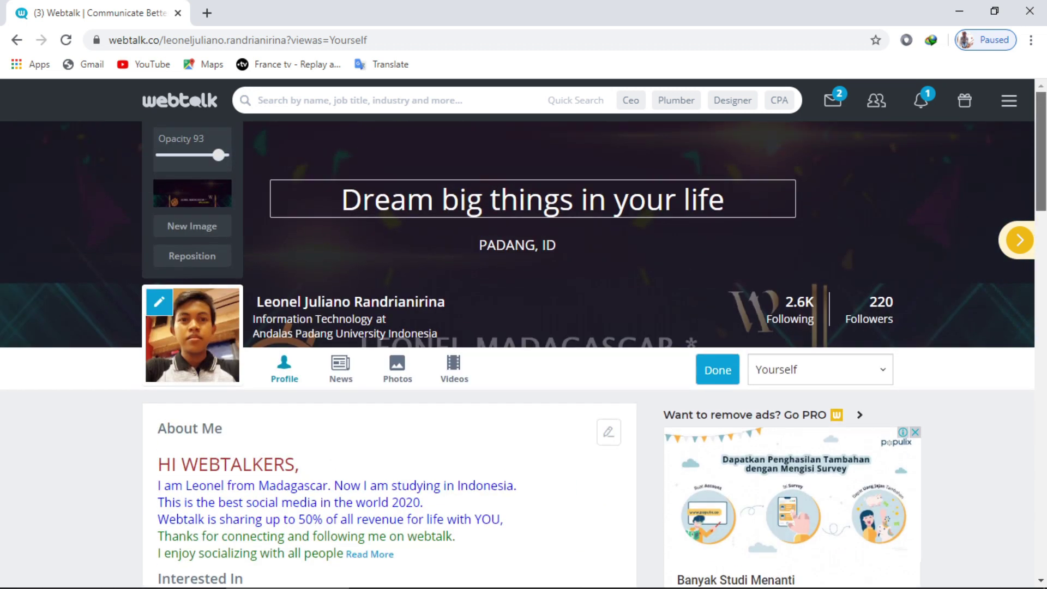